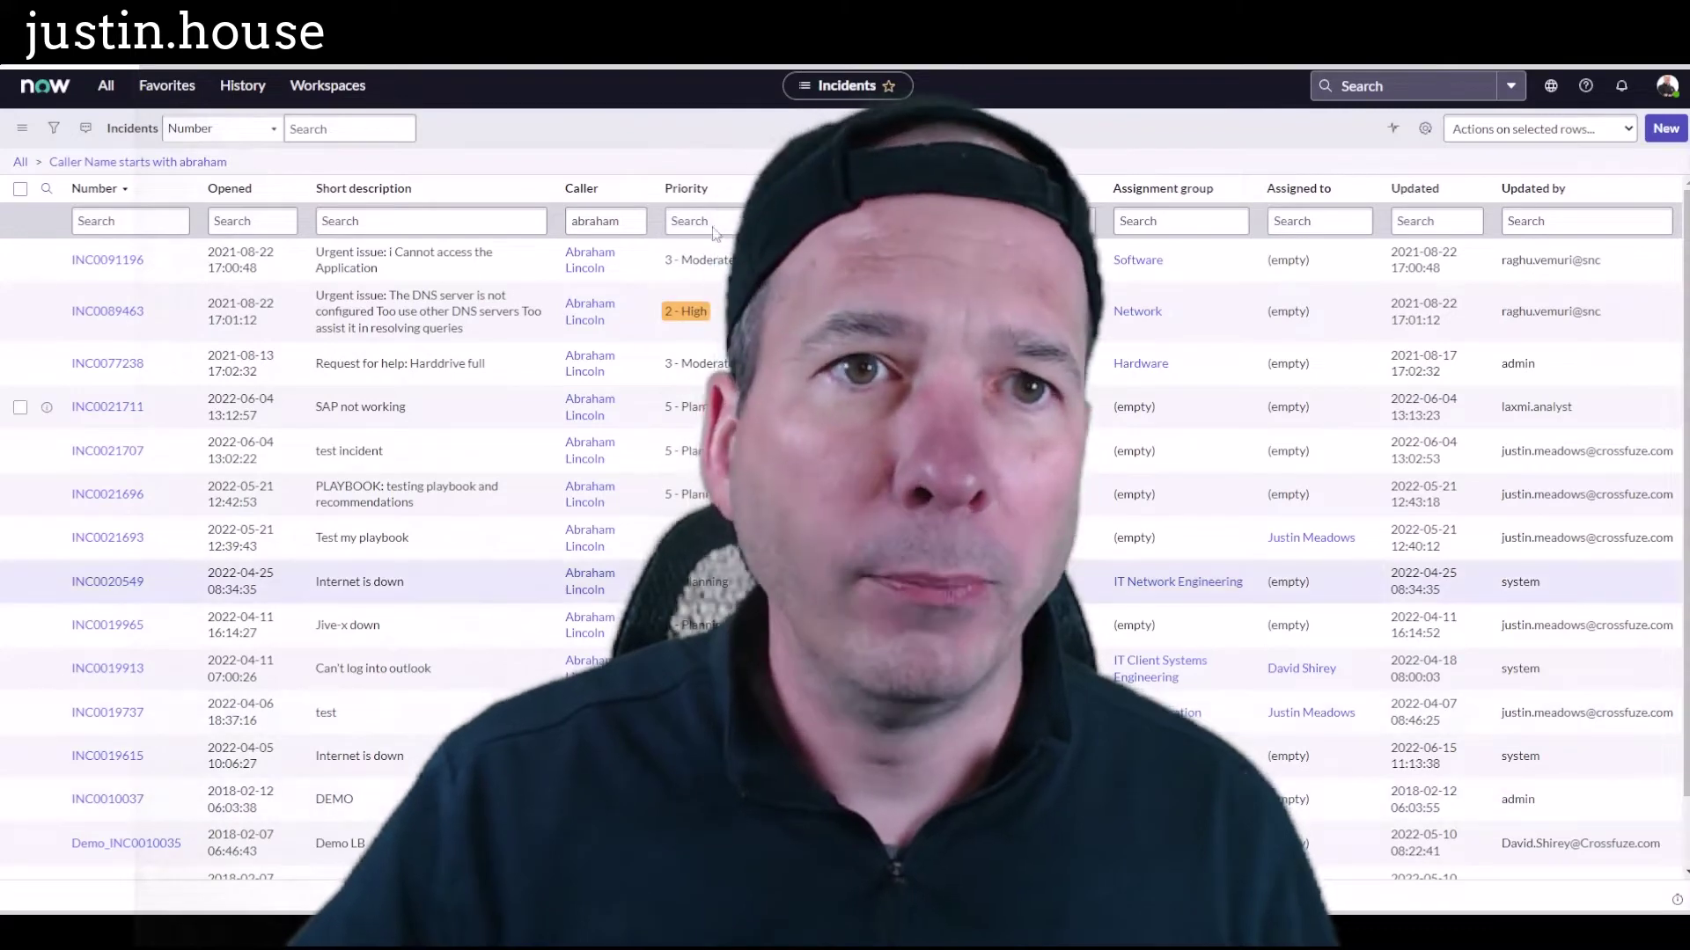
Snap the ServiceNow incident list, filtered to callers starting with abraham, to the left half of the screen.
{"action": "key", "text": "super+Left"}
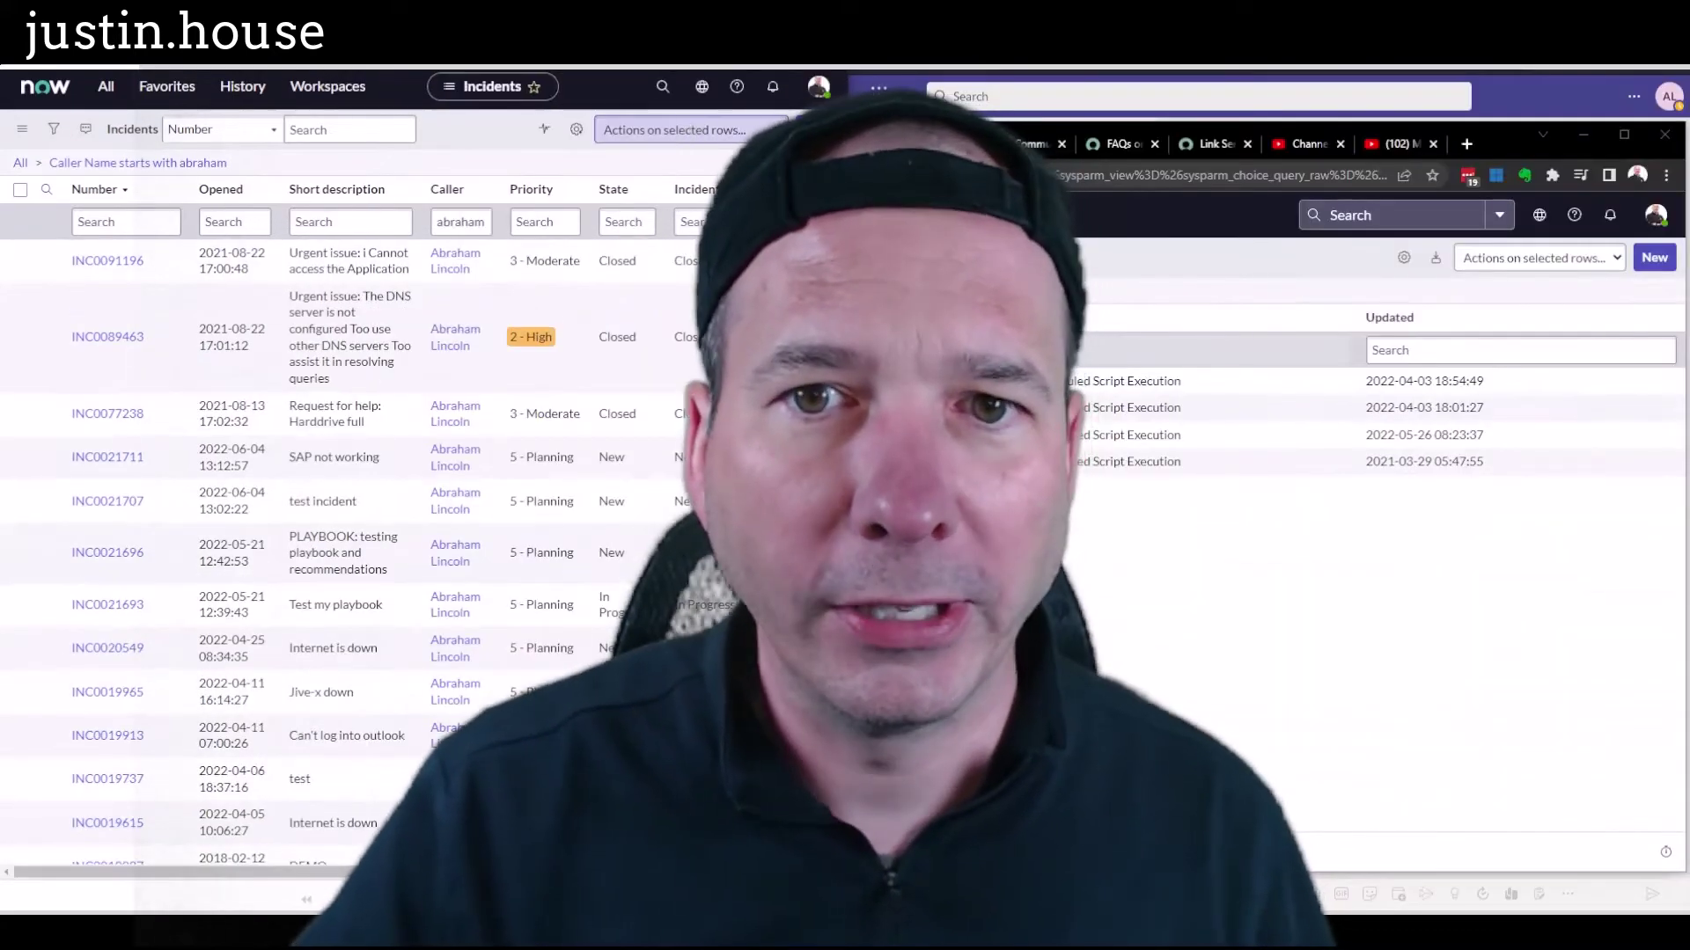
Bring the Teams chat forward and scroll incident INC0021711 down to its Related Links.
{"action": "left_click", "coordinate": [1501, 98]}
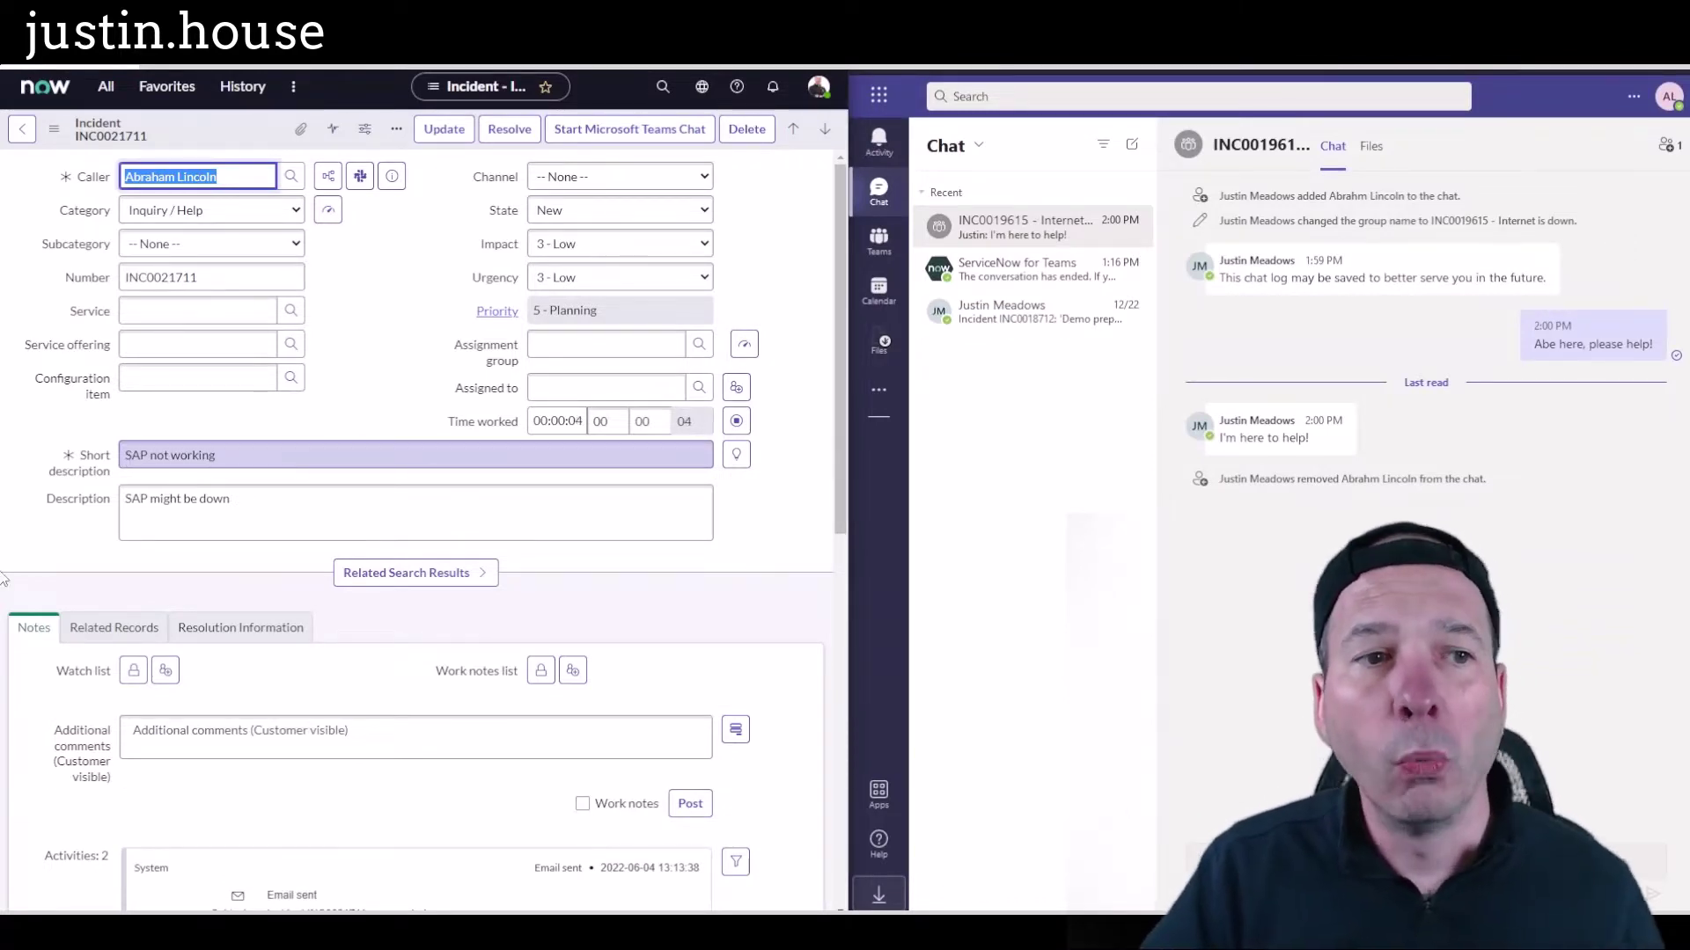
{"action": "left_click", "coordinate": [40, 576]}
{"action": "scroll", "coordinate": [40, 554], "scroll_direction": "down", "scroll_amount": 10}
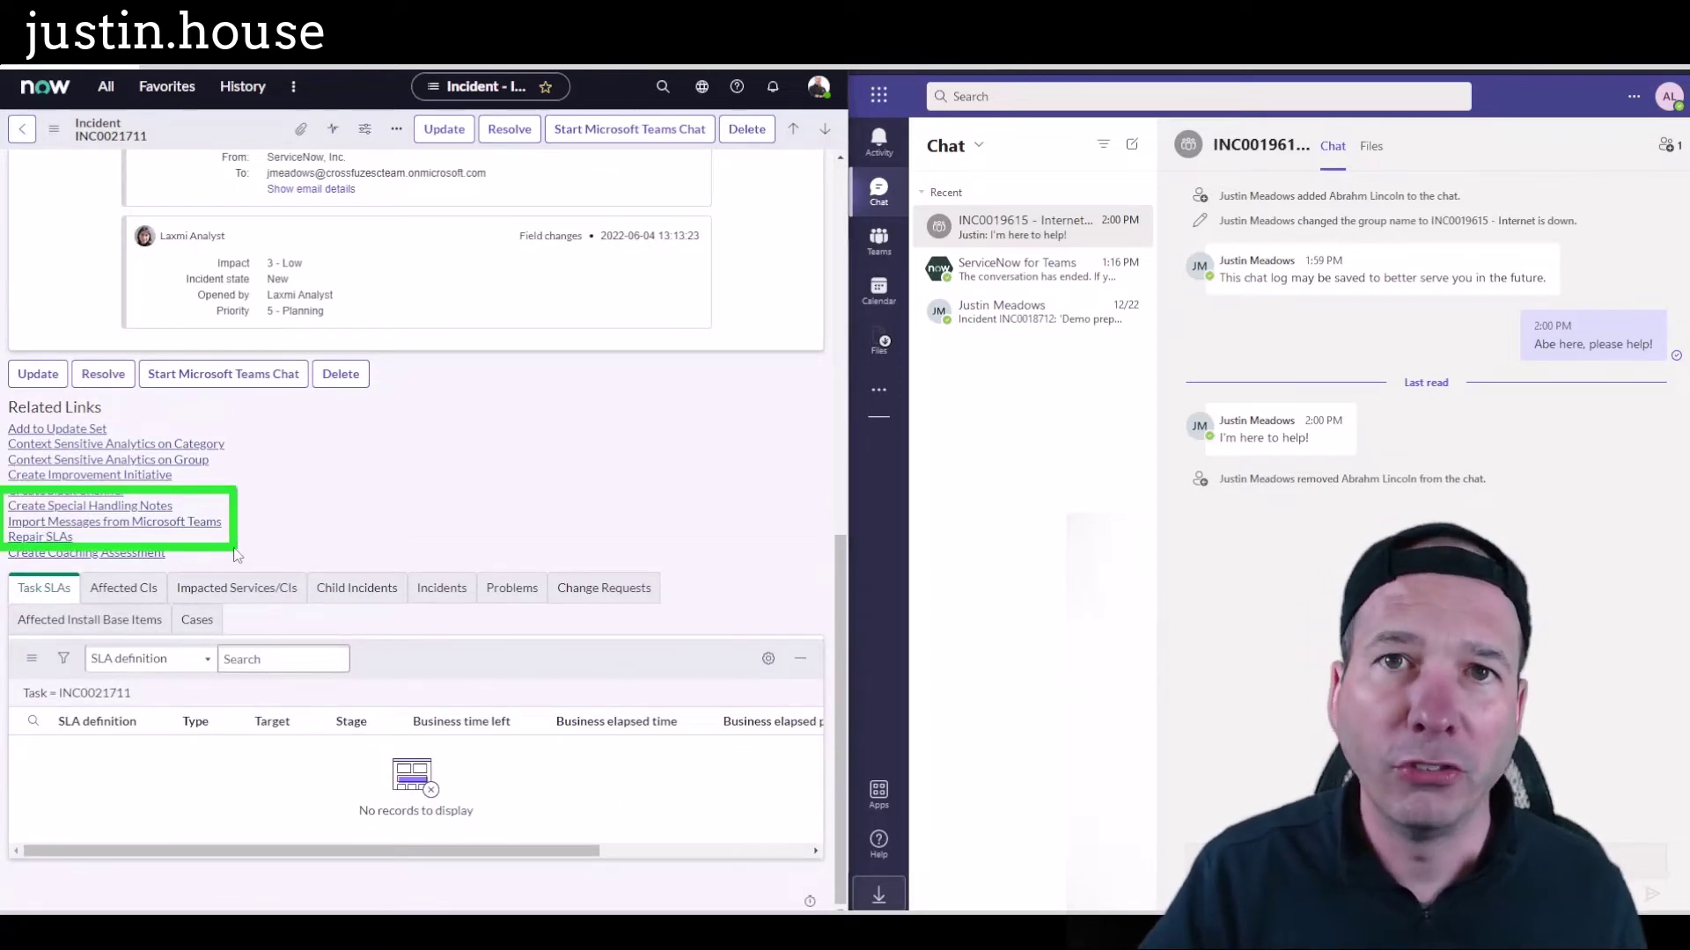
Start Import Messages from Microsoft Teams, show all conversations, and open the conversation selector.
{"action": "left_click", "coordinate": [177, 523]}
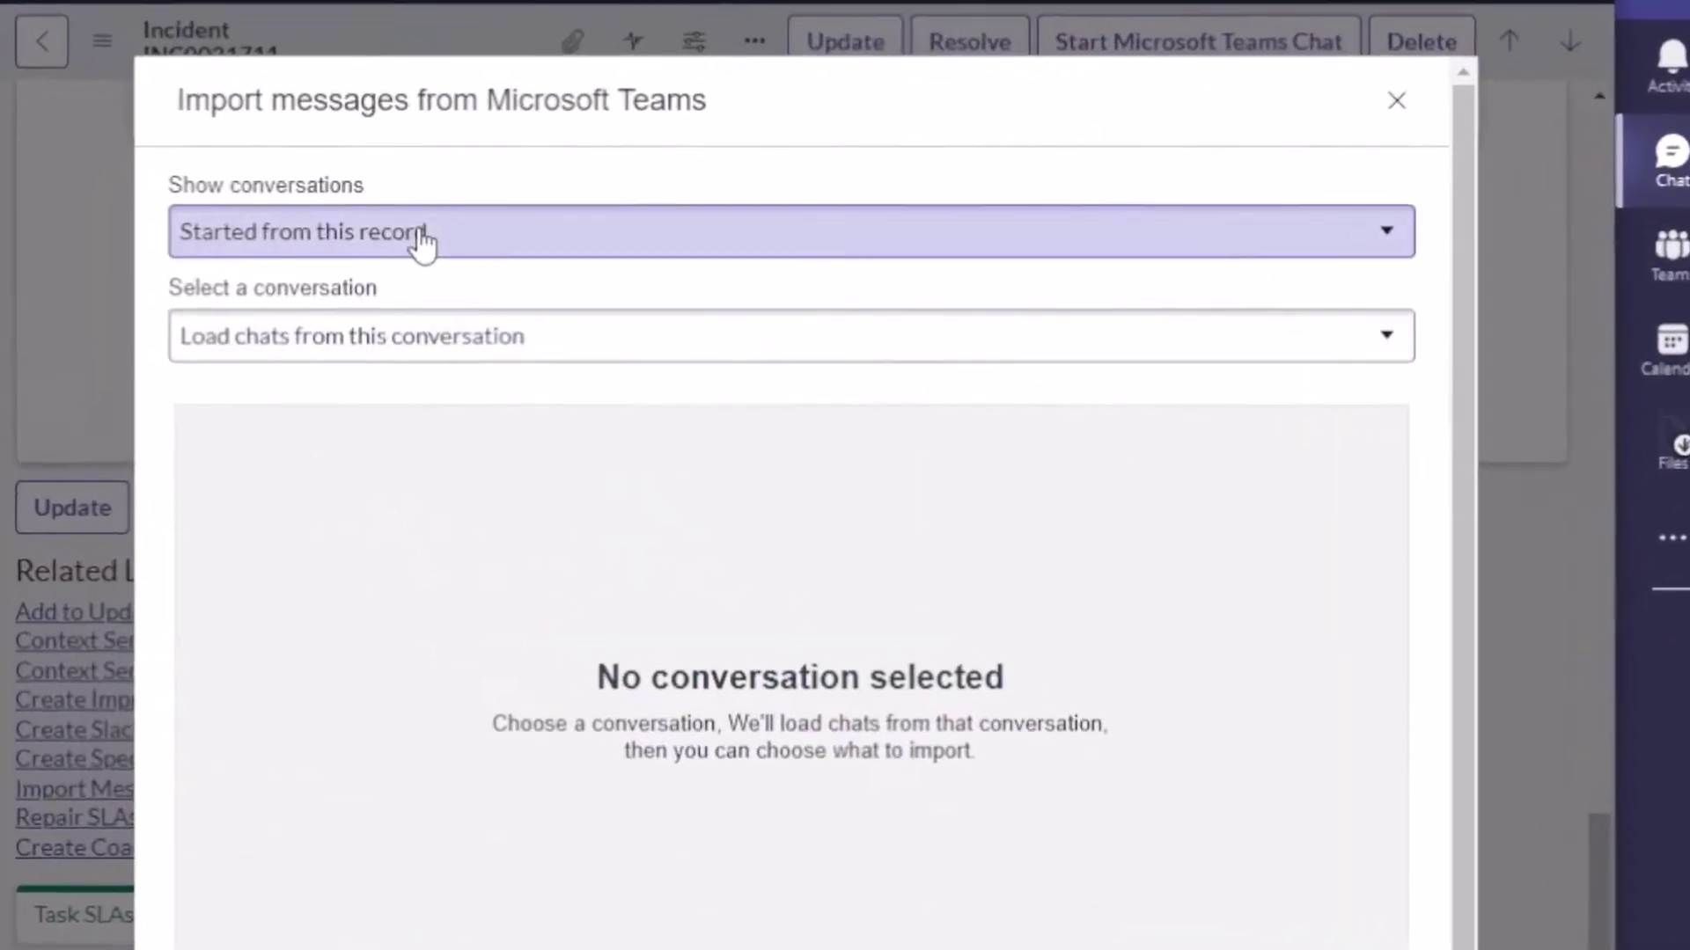
{"action": "left_click", "coordinate": [423, 236]}
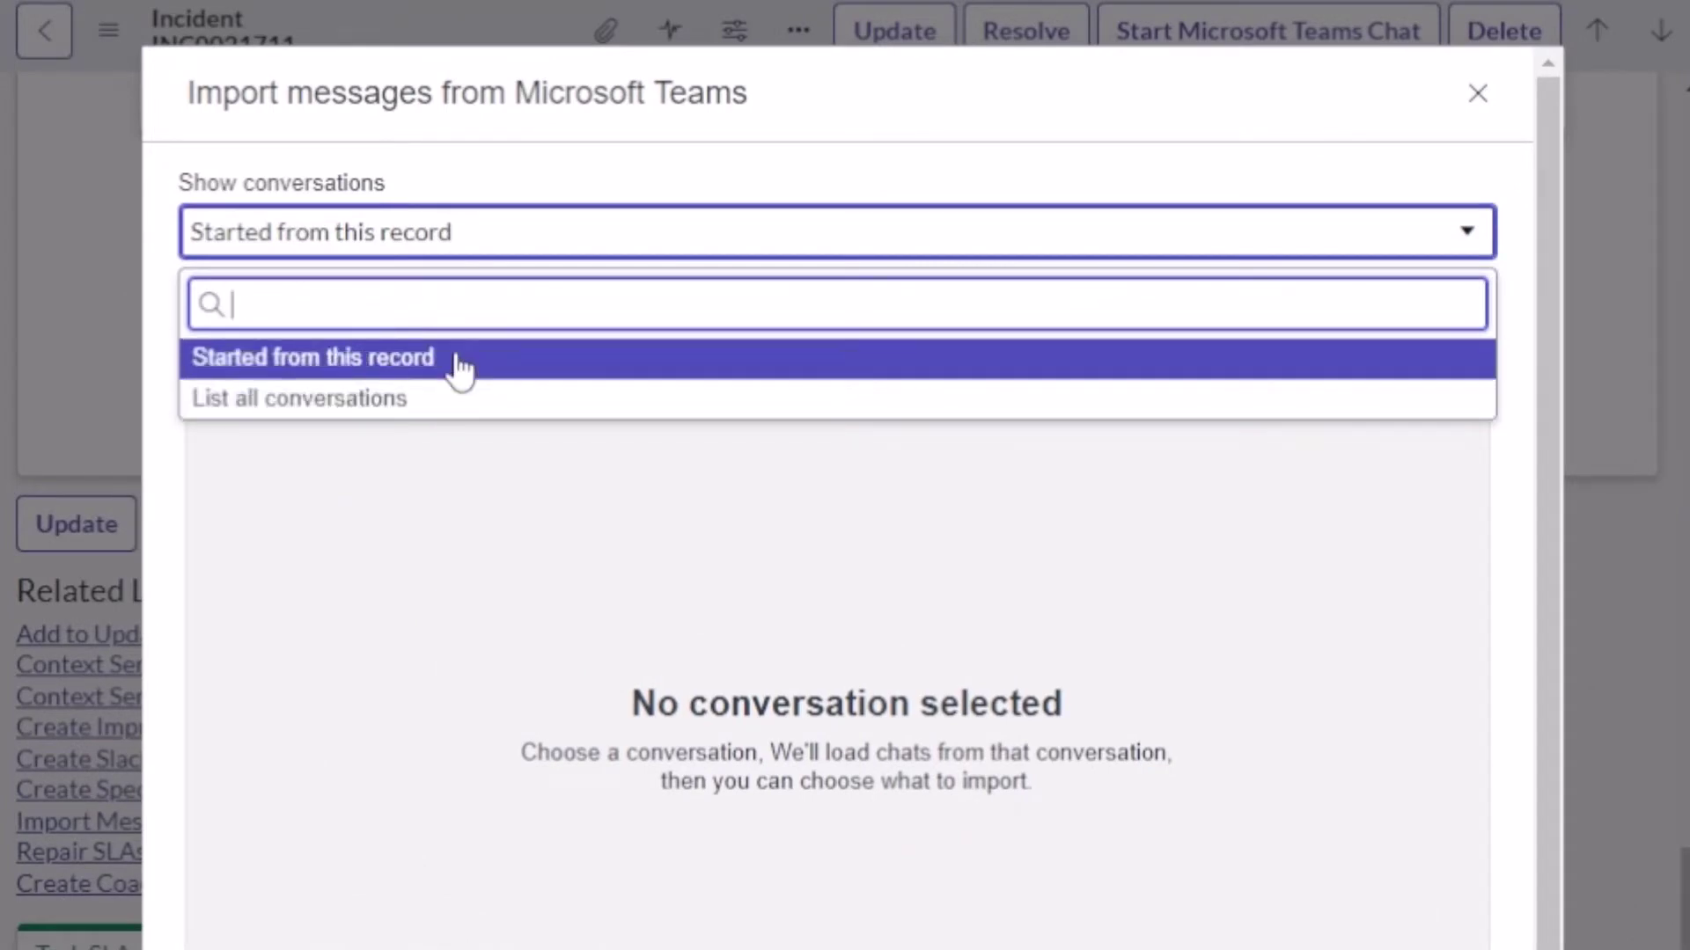
{"action": "left_click", "coordinate": [431, 409]}
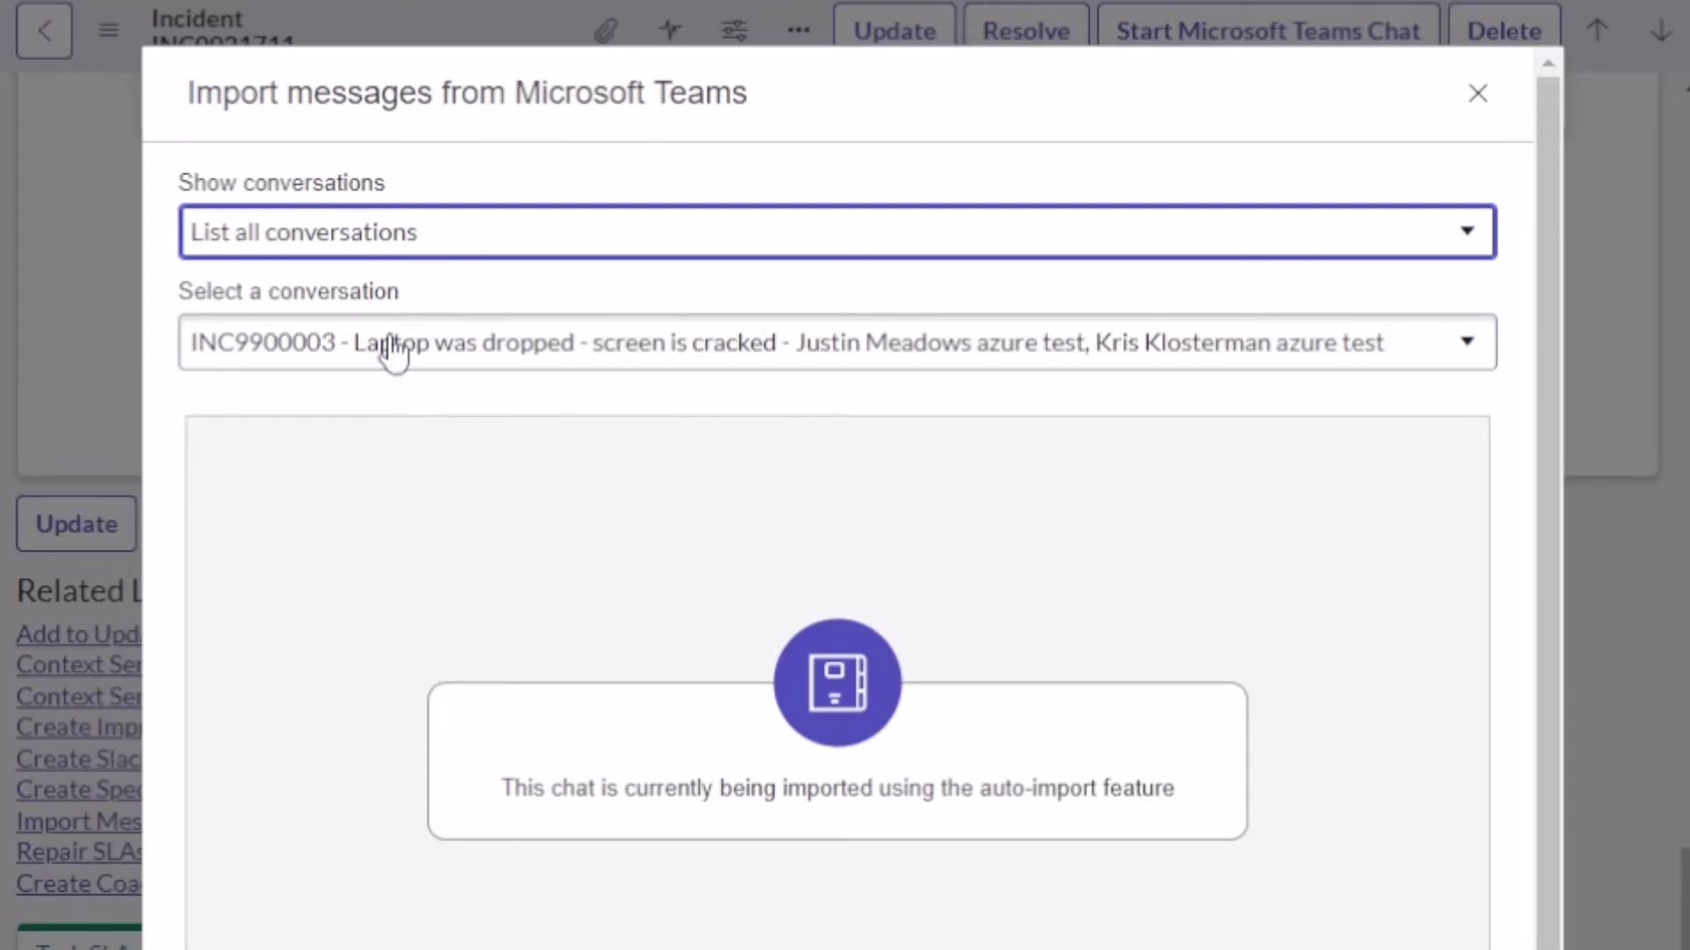
{"action": "left_click", "coordinate": [428, 330]}
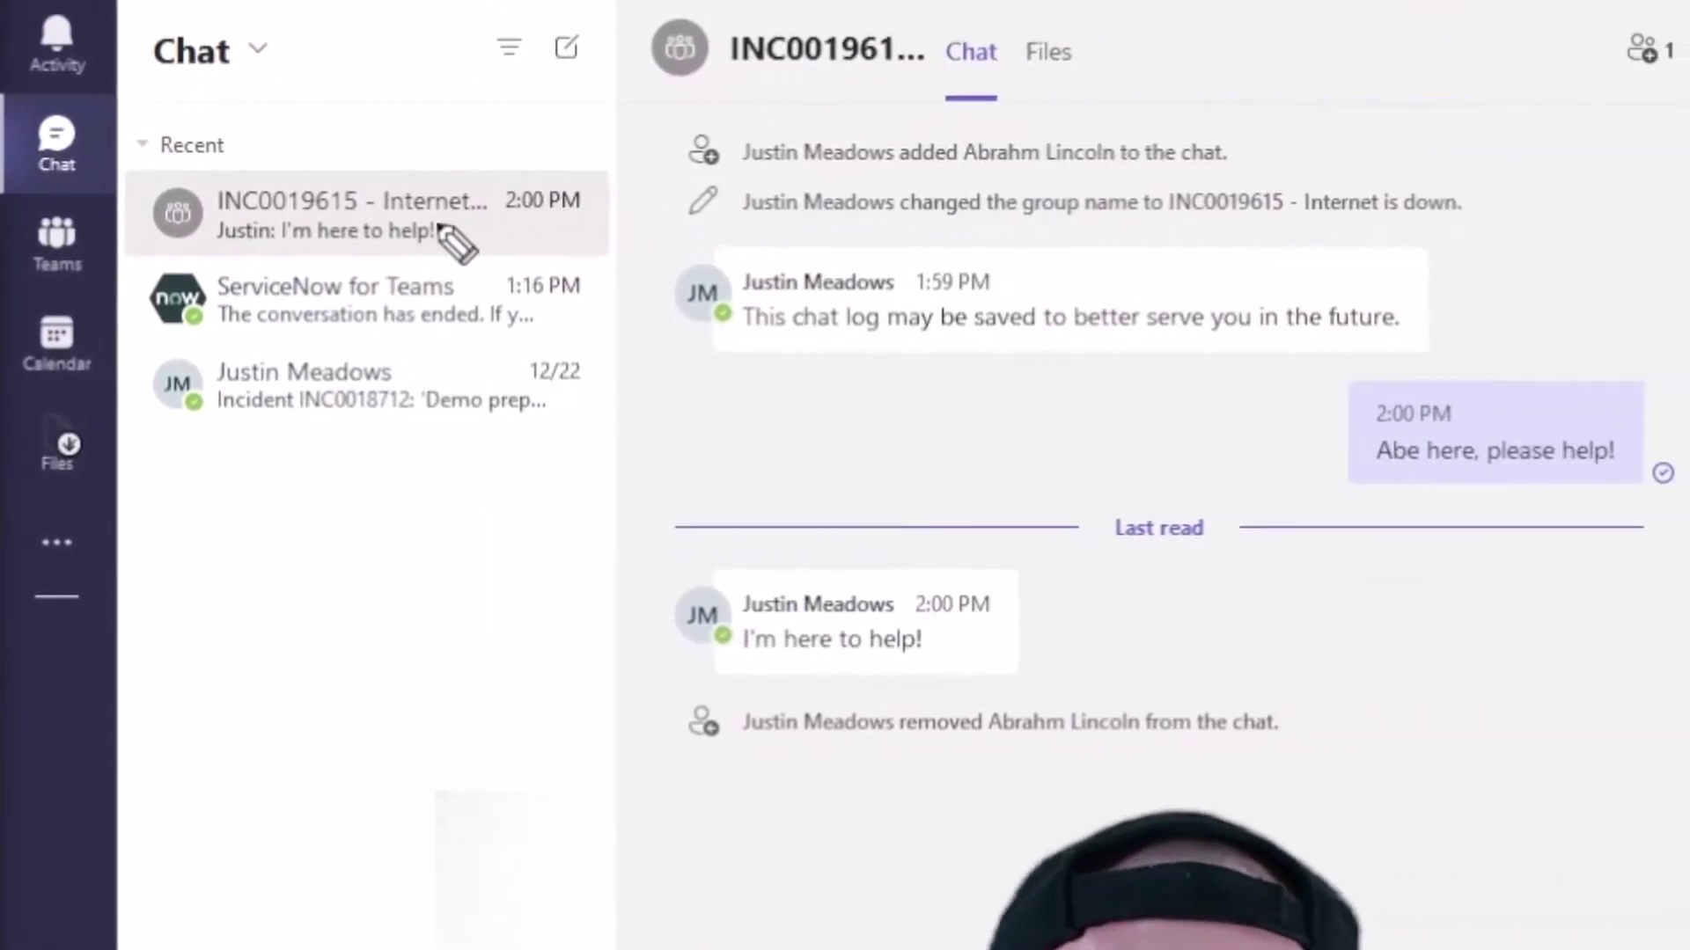
{"action": "mouse_move", "coordinate": [501, 118]}
{"action": "left_mouse_down"}
{"action": "mouse_move", "coordinate": [427, 143]}
{"action": "mouse_move", "coordinate": [440, 166]}
{"action": "left_mouse_up"}
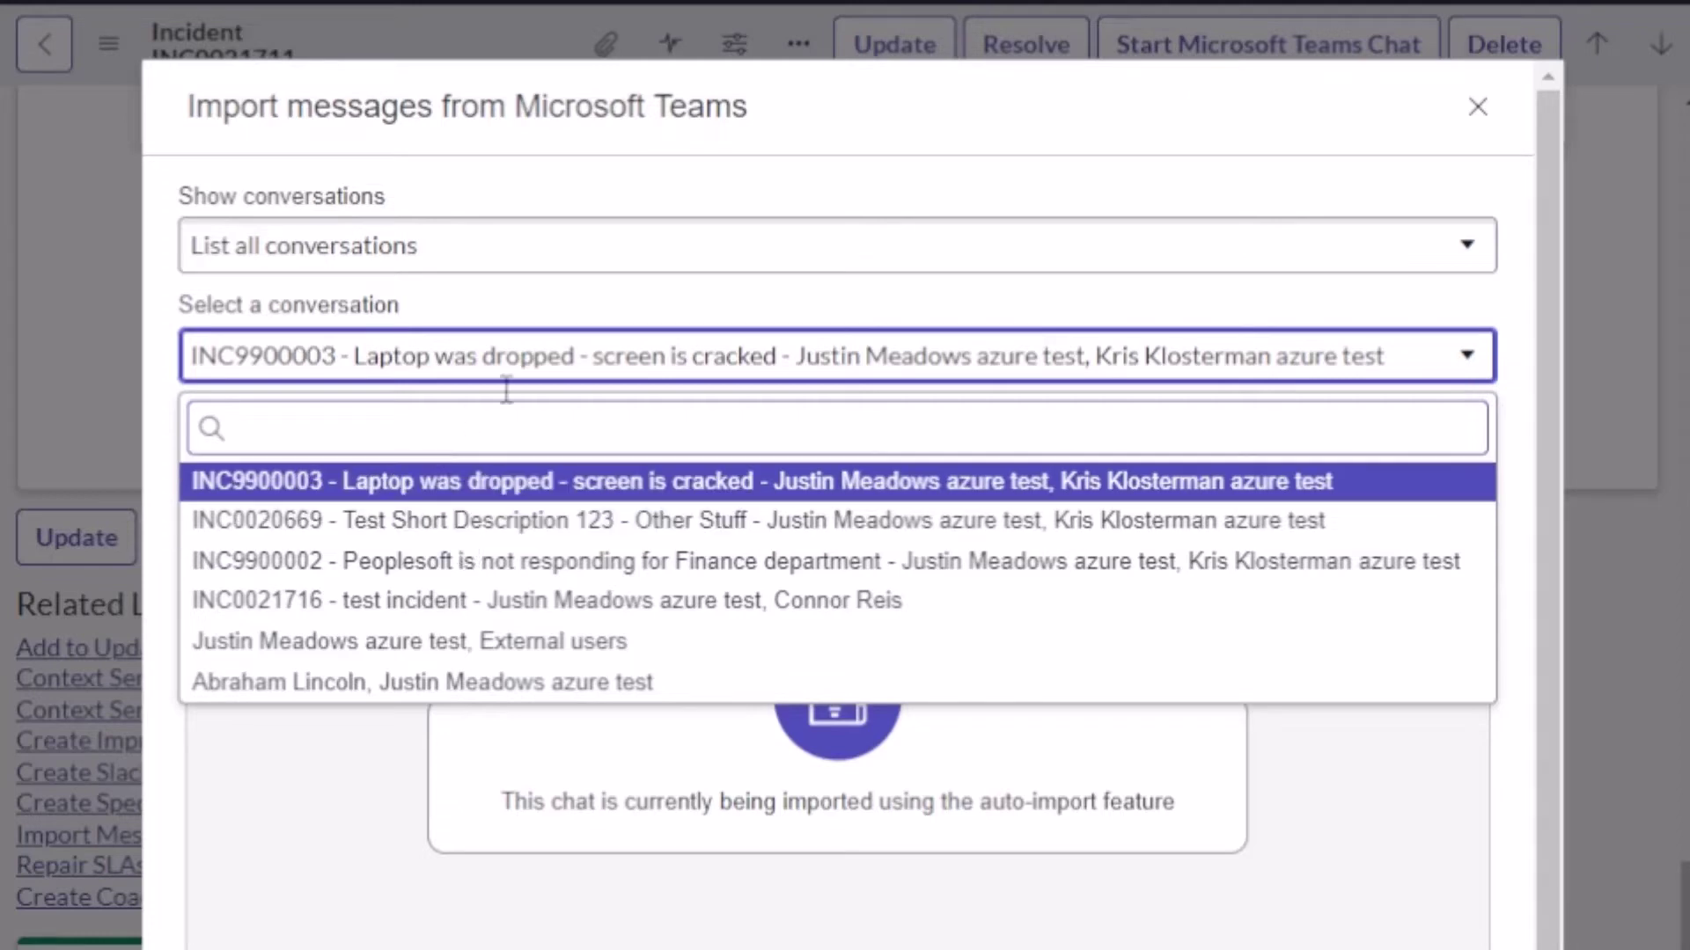
Preview conversations INC9900002, INC0021716, INC9900003 and INC0020669, then load the external-users conversation.
{"action": "left_click", "coordinate": [519, 482]}
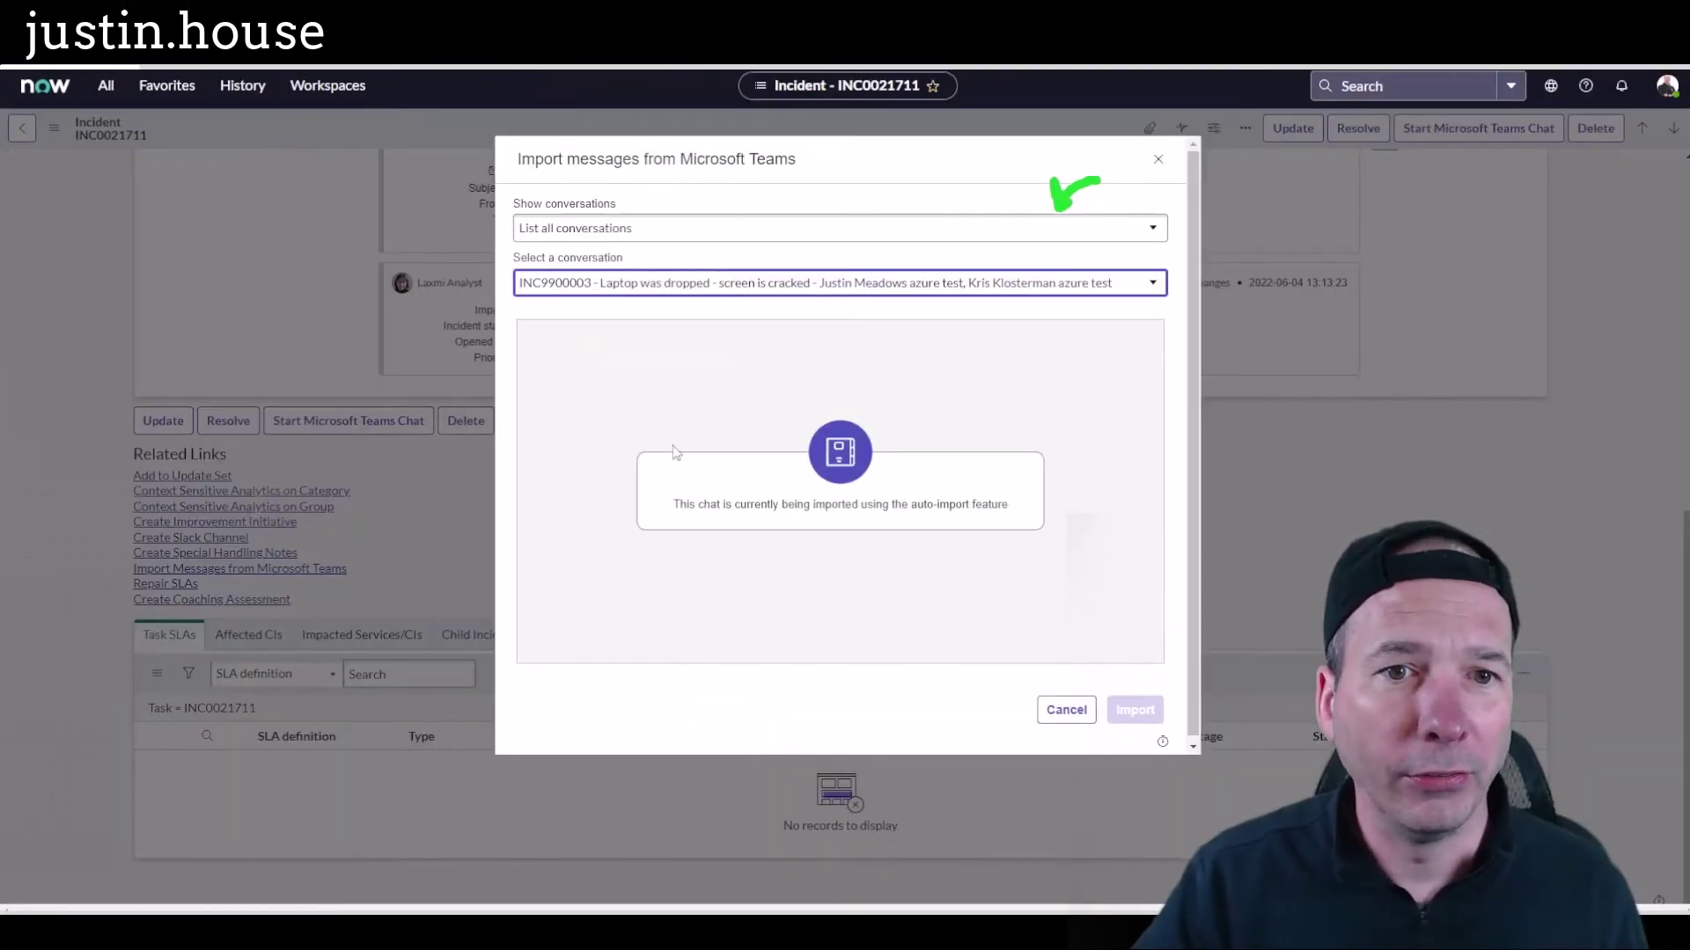
{"action": "left_click", "coordinate": [829, 282]}
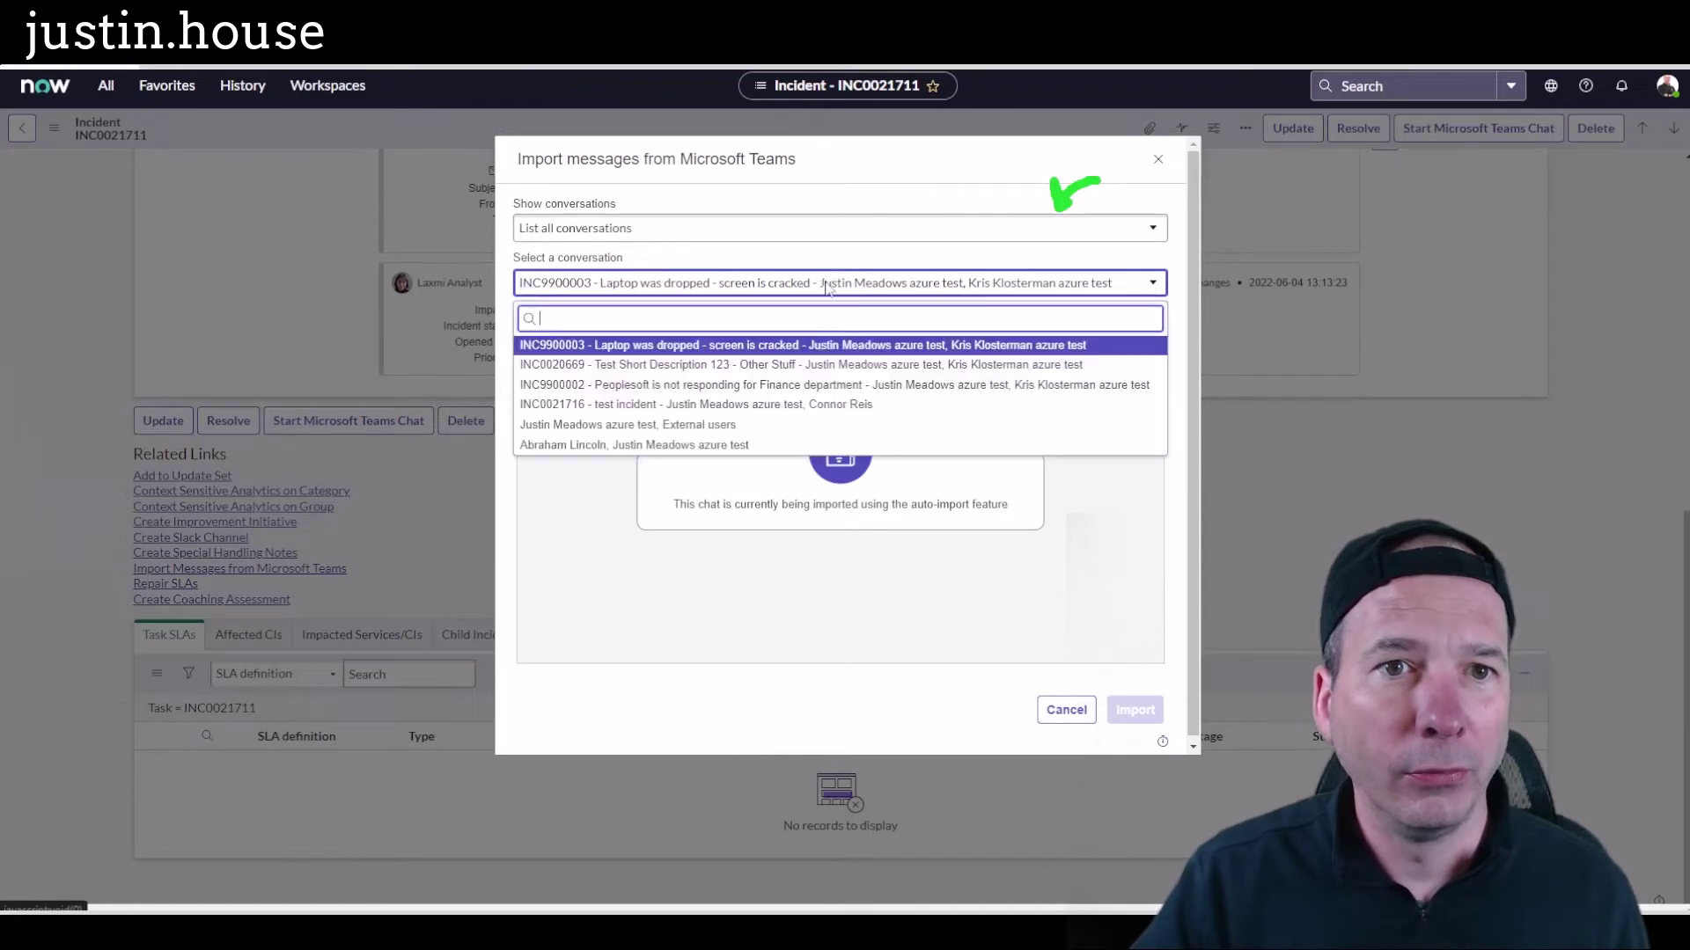
{"action": "left_click", "coordinate": [795, 385]}
{"action": "left_click", "coordinate": [805, 284]}
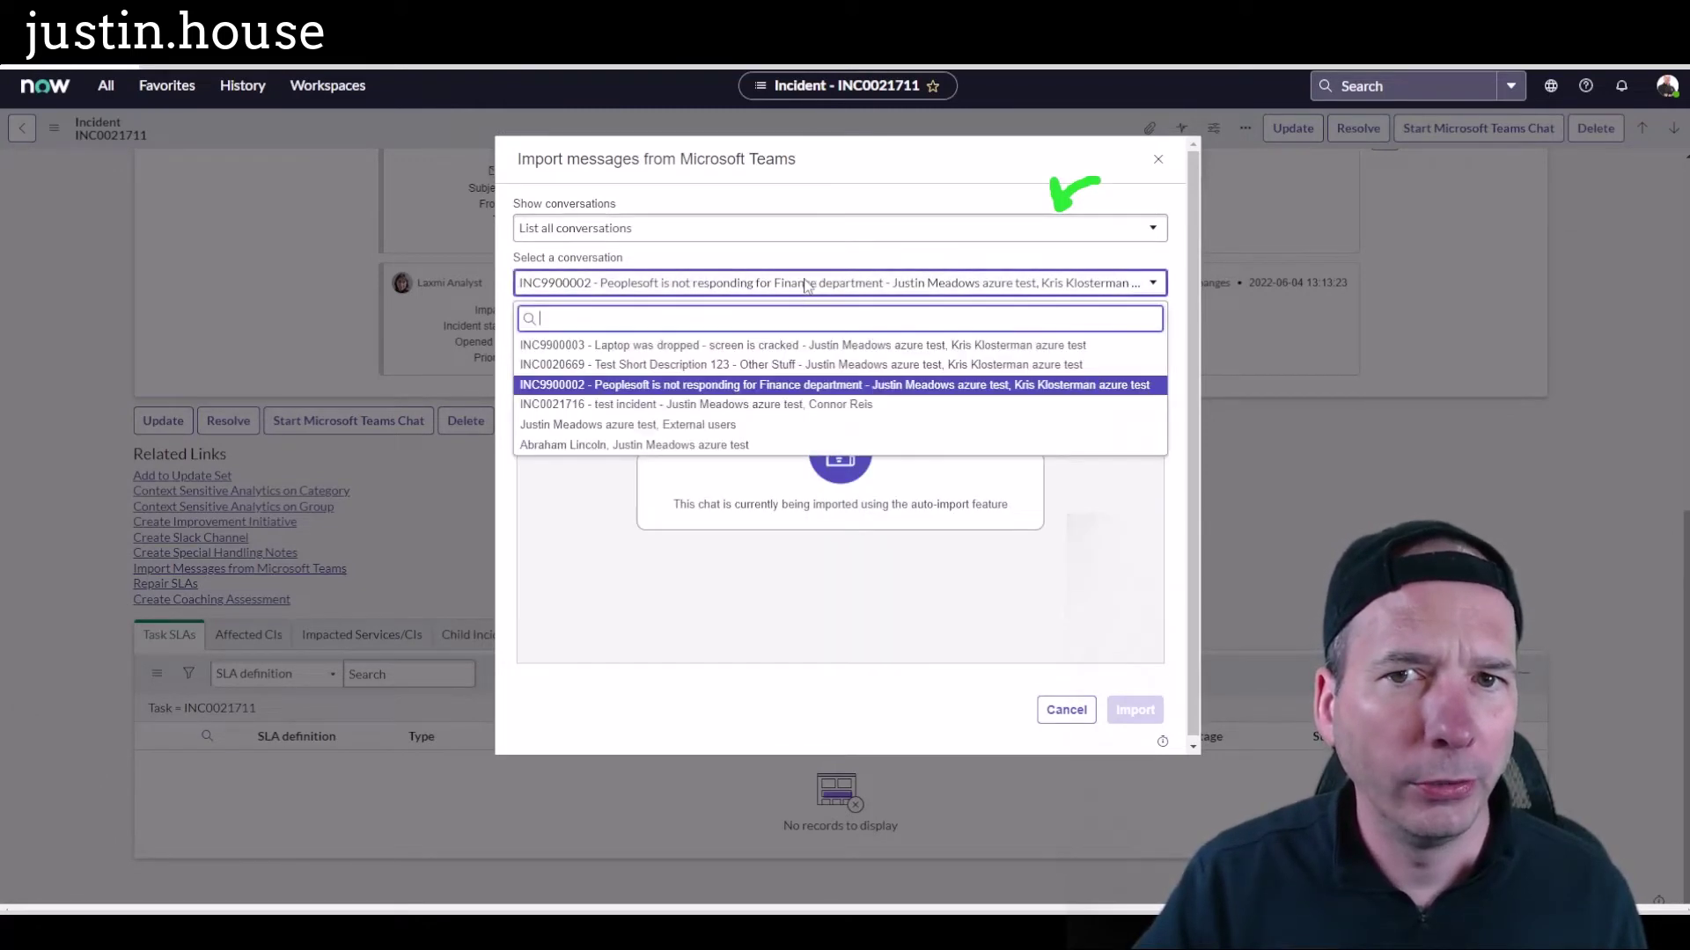
{"action": "left_click", "coordinate": [732, 405]}
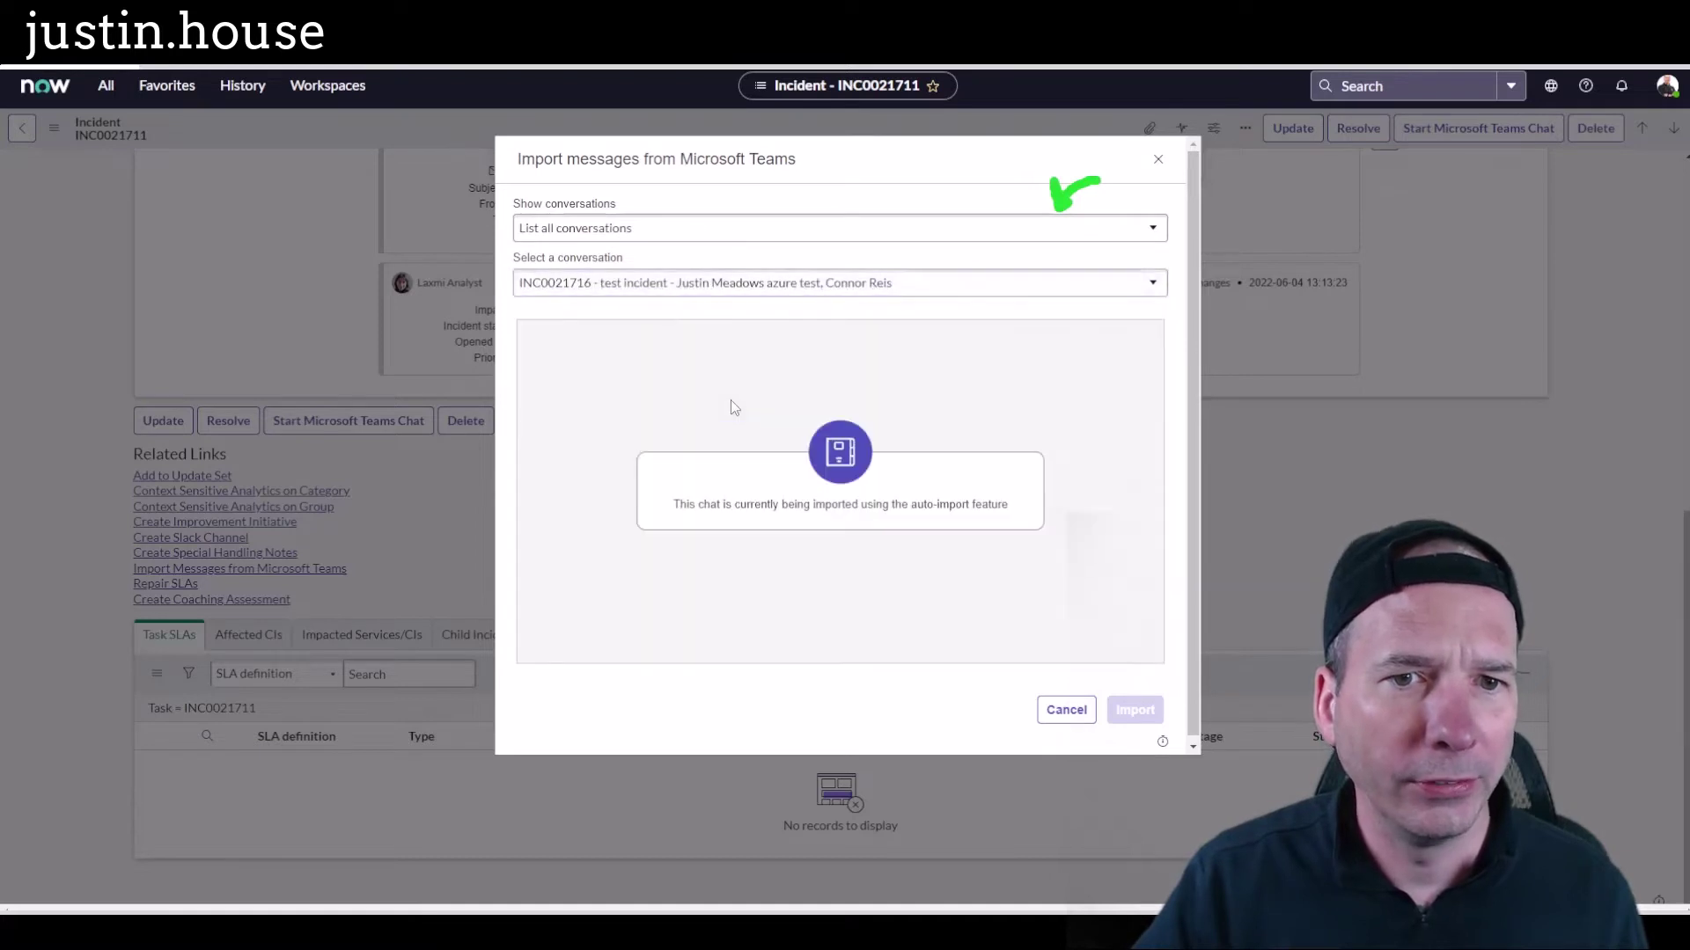
{"action": "left_click", "coordinate": [755, 285]}
{"action": "left_click", "coordinate": [755, 345]}
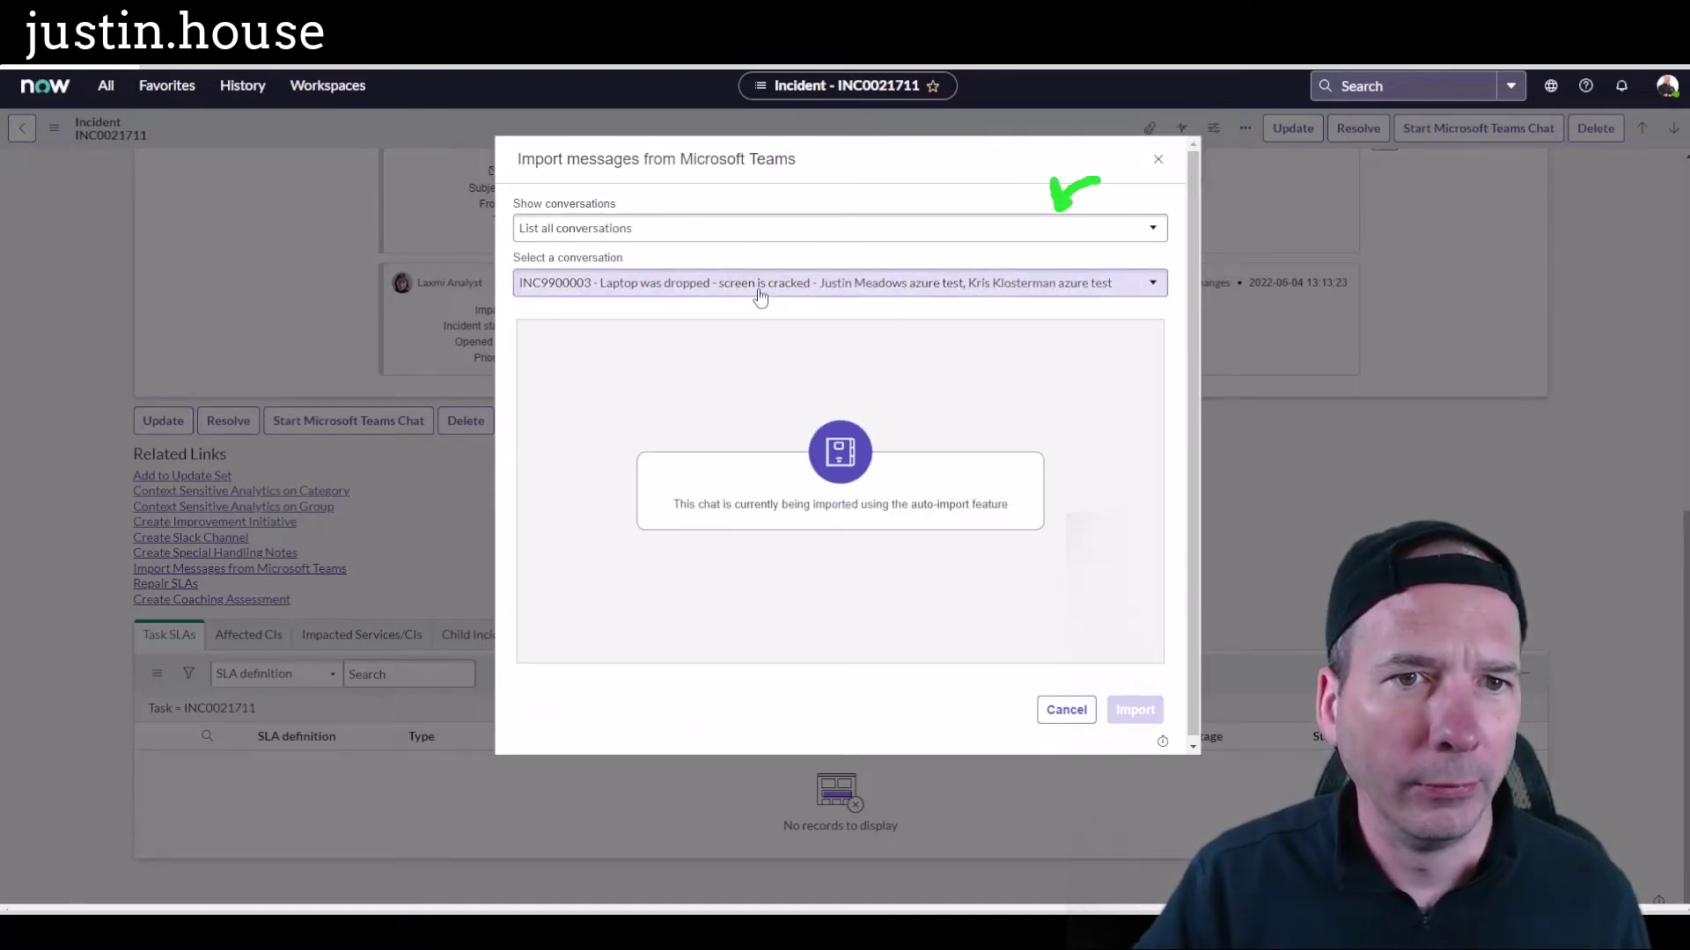
{"action": "left_click", "coordinate": [760, 287]}
{"action": "left_click", "coordinate": [736, 364]}
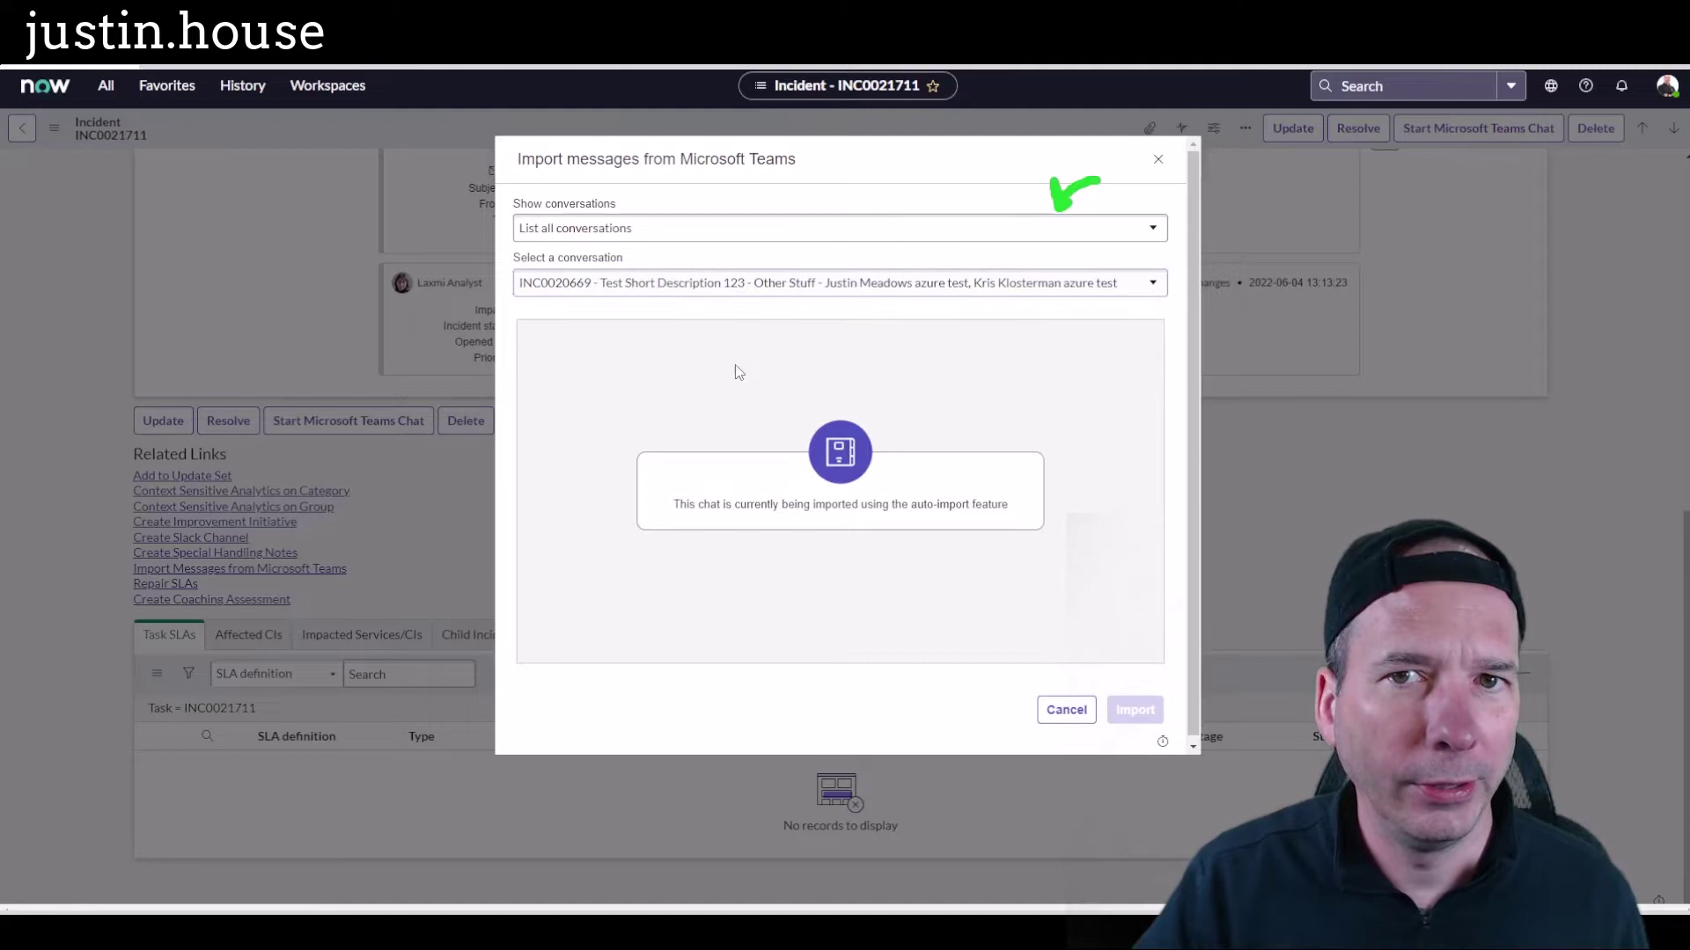
{"action": "left_click", "coordinate": [695, 285]}
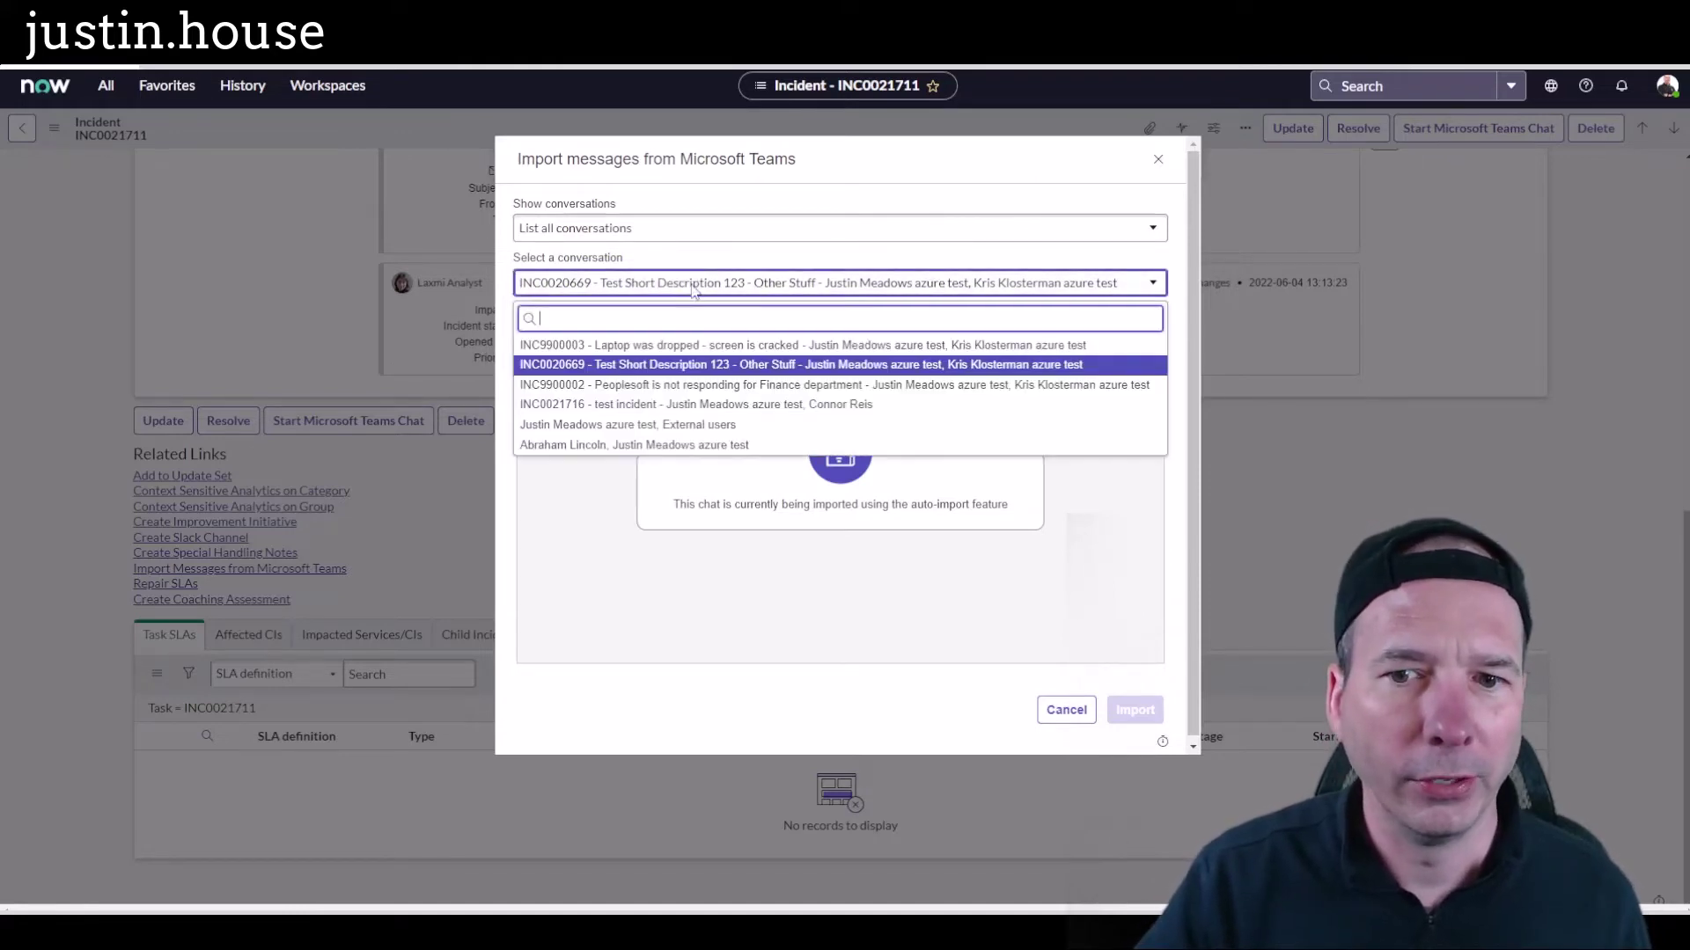
{"action": "left_click", "coordinate": [647, 426]}
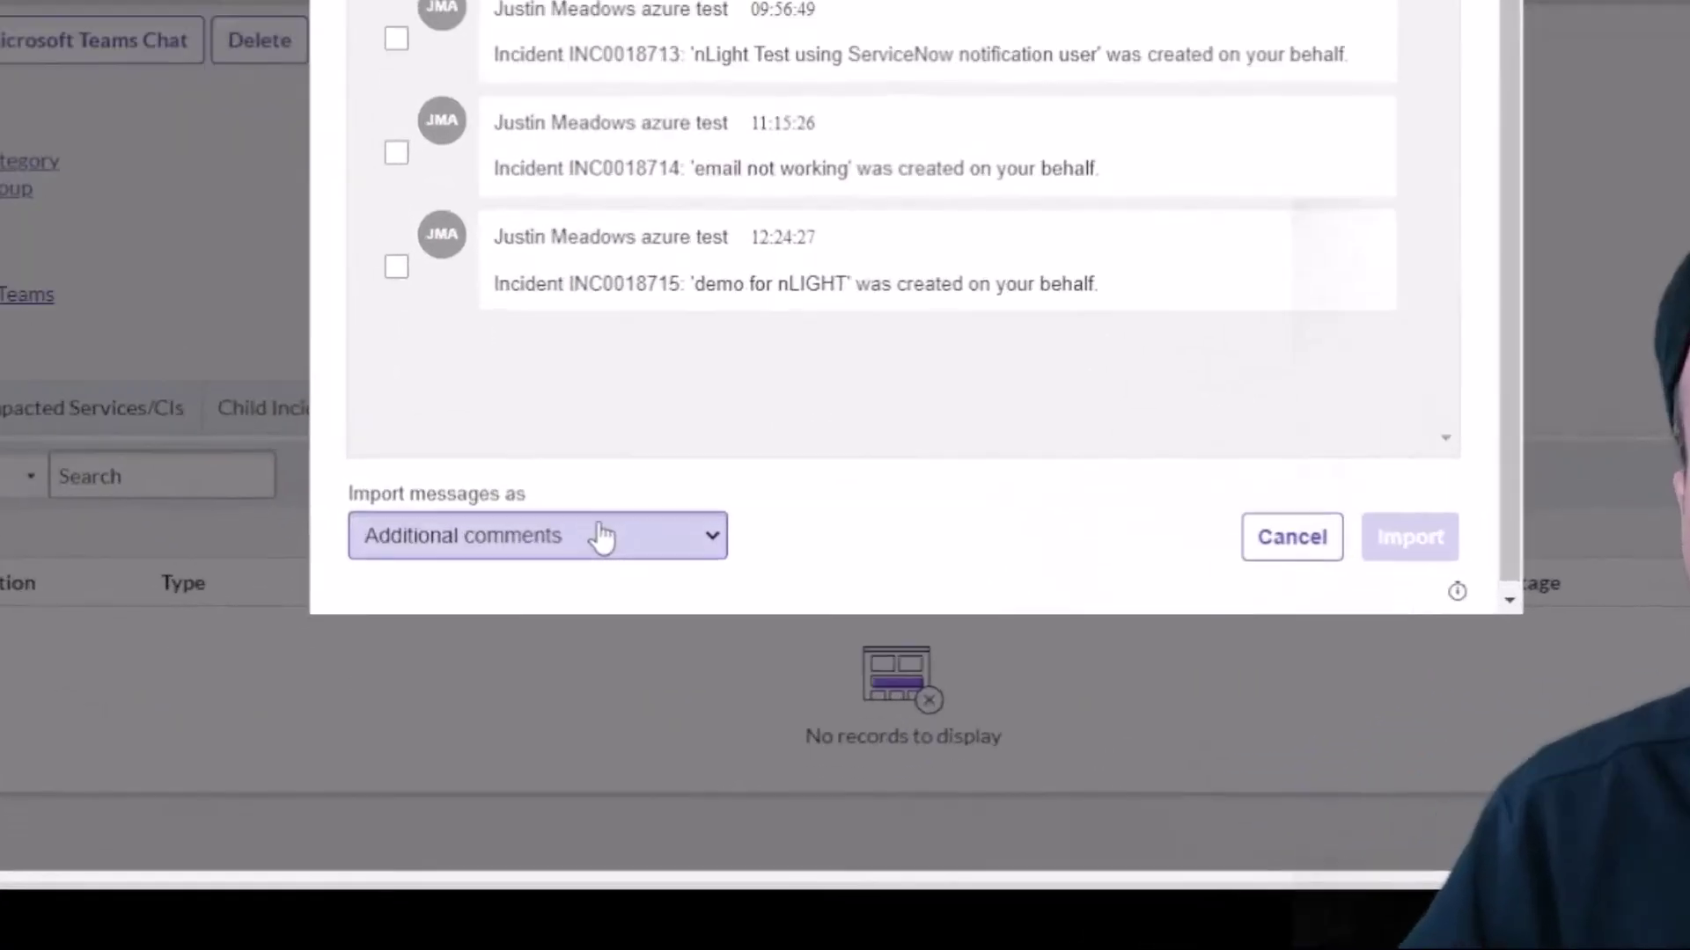
Set Import messages as to Additional comments instead of Work notes.
{"action": "left_click", "coordinate": [601, 536]}
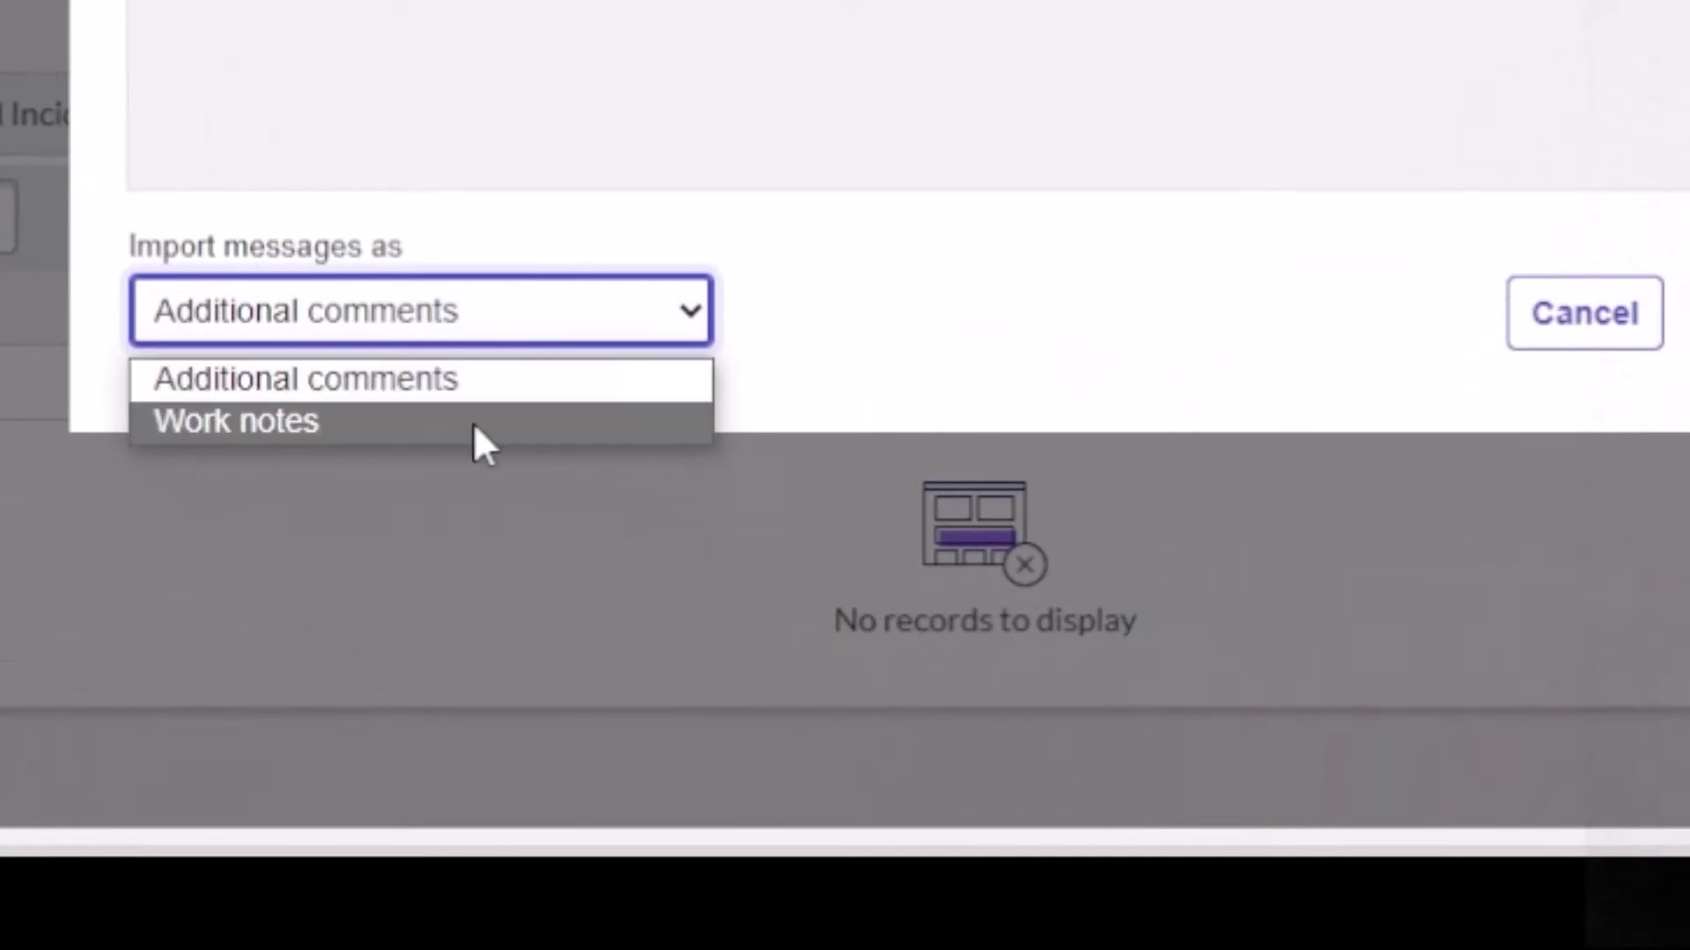
{"action": "left_click", "coordinate": [475, 424]}
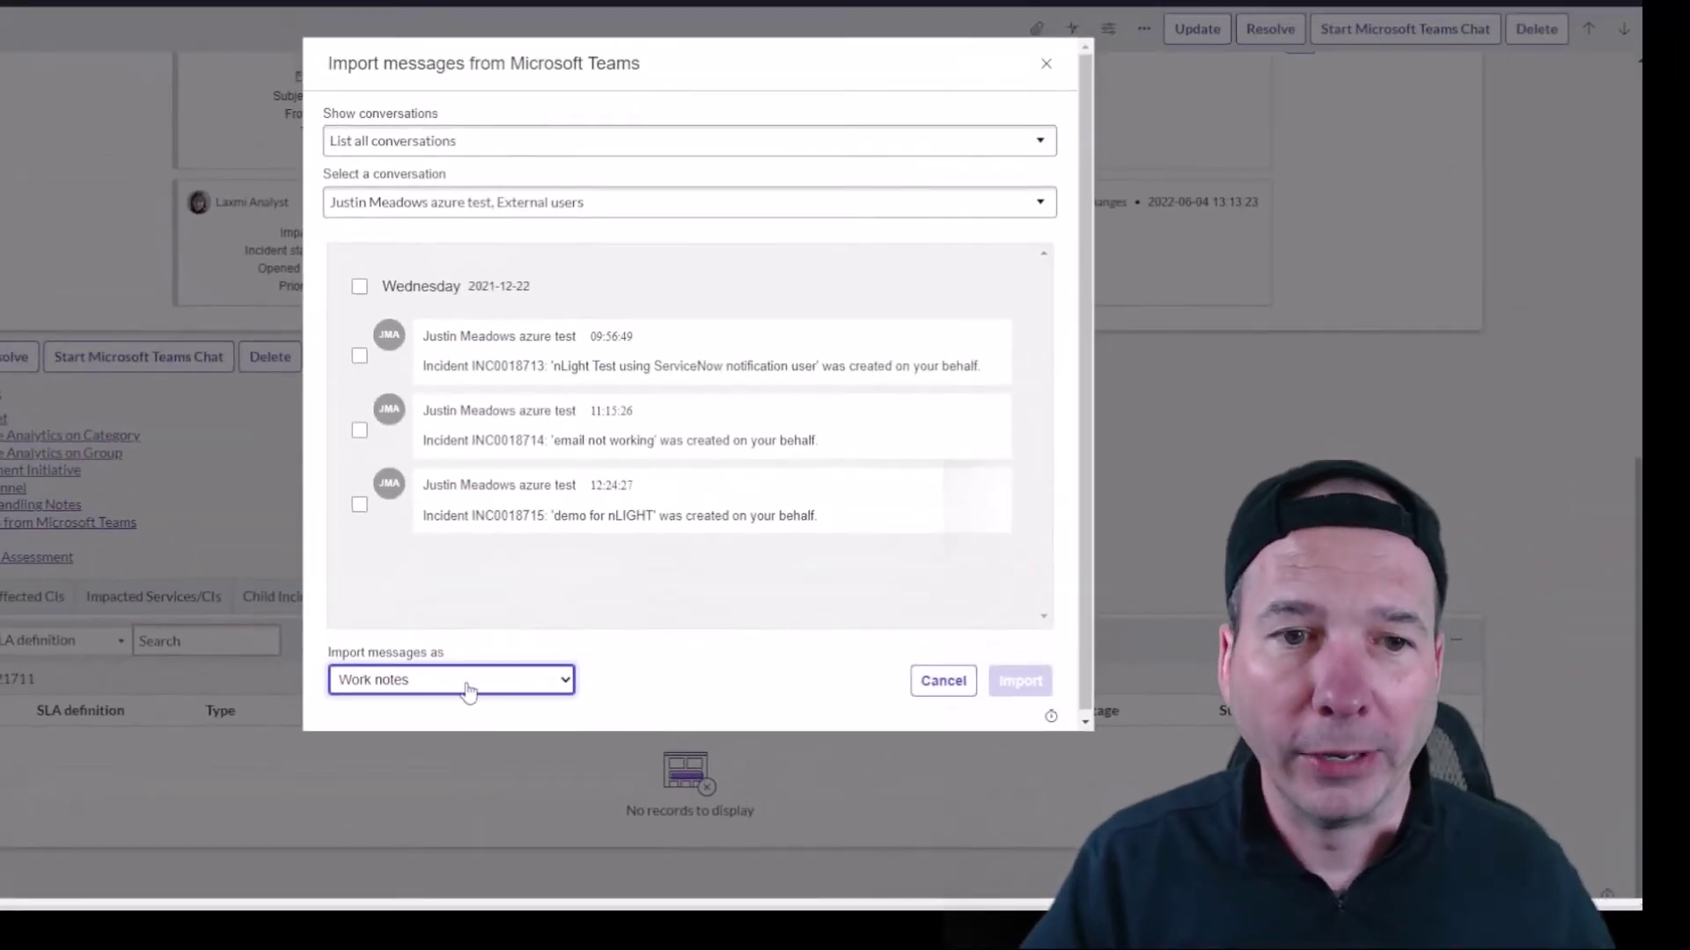
{"action": "left_click", "coordinate": [468, 686]}
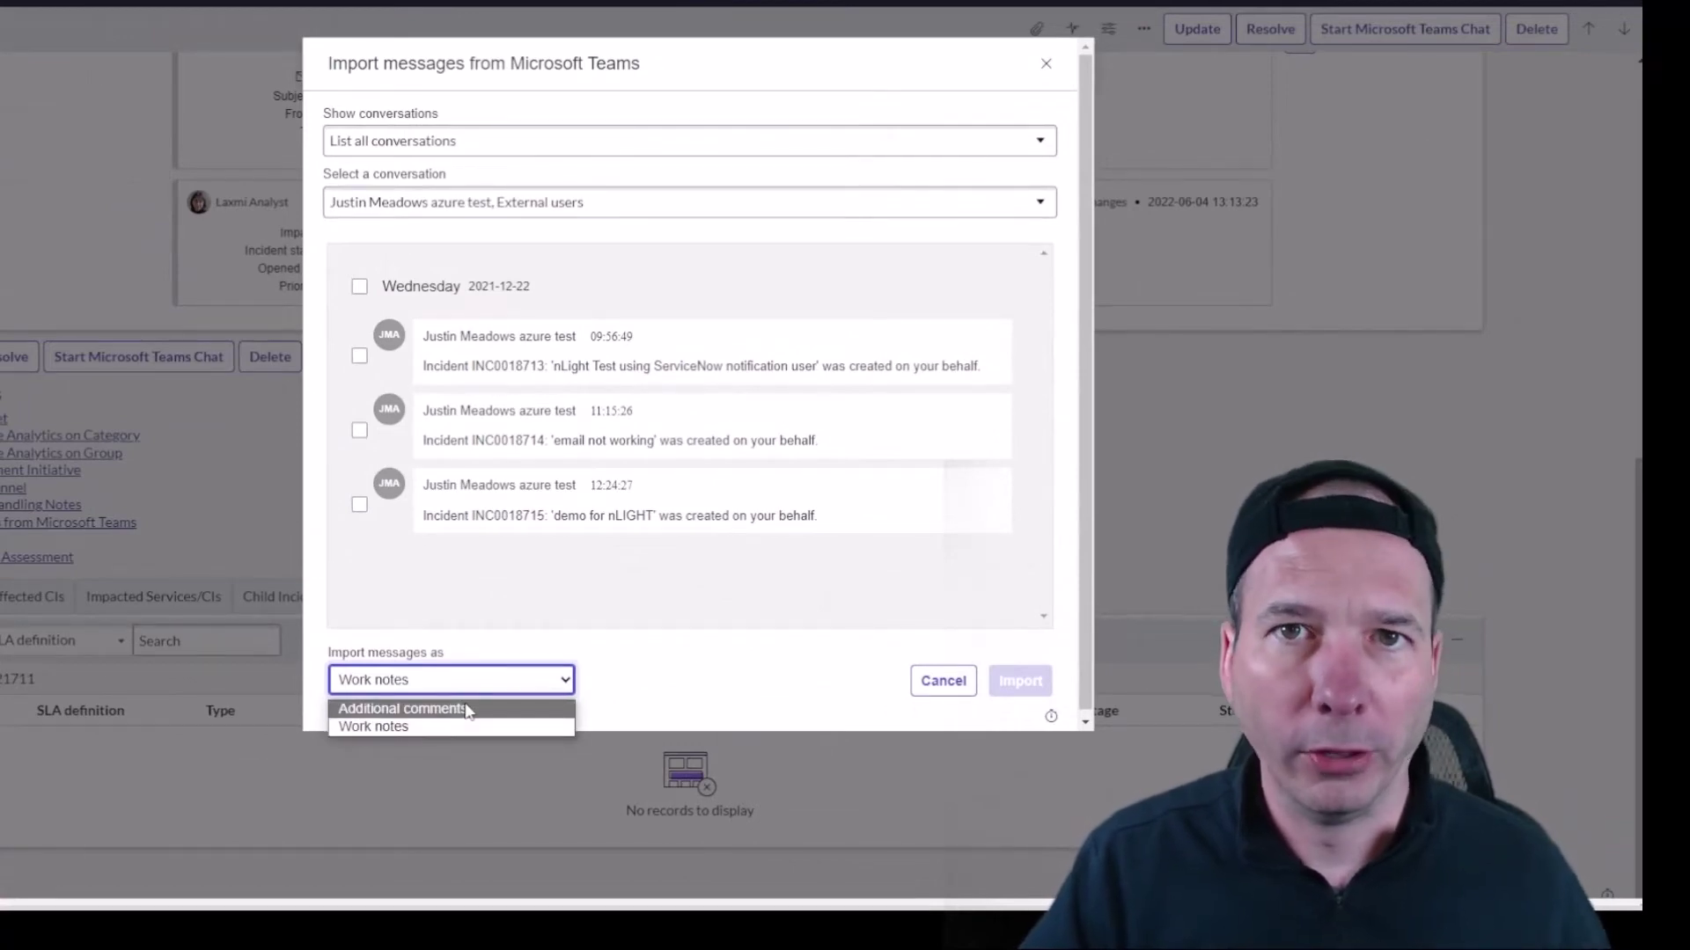
{"action": "left_click", "coordinate": [468, 709]}
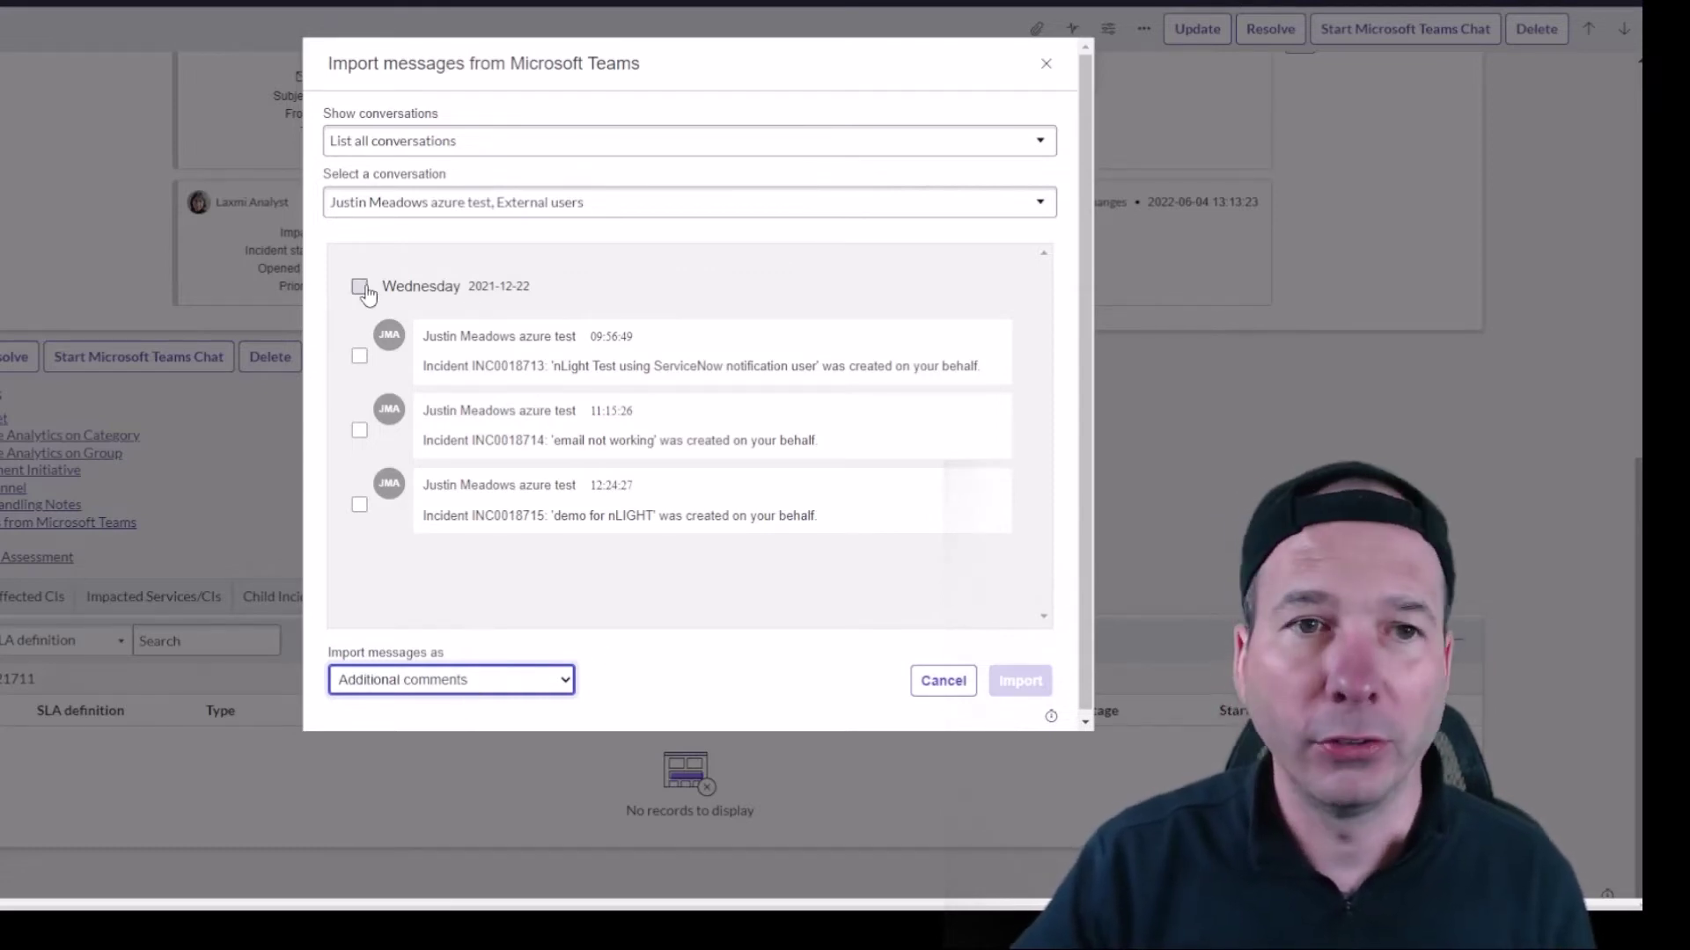
Select the Wednesday messages except 'email not working' and import the two into the incident.
{"action": "left_click", "coordinate": [464, 537]}
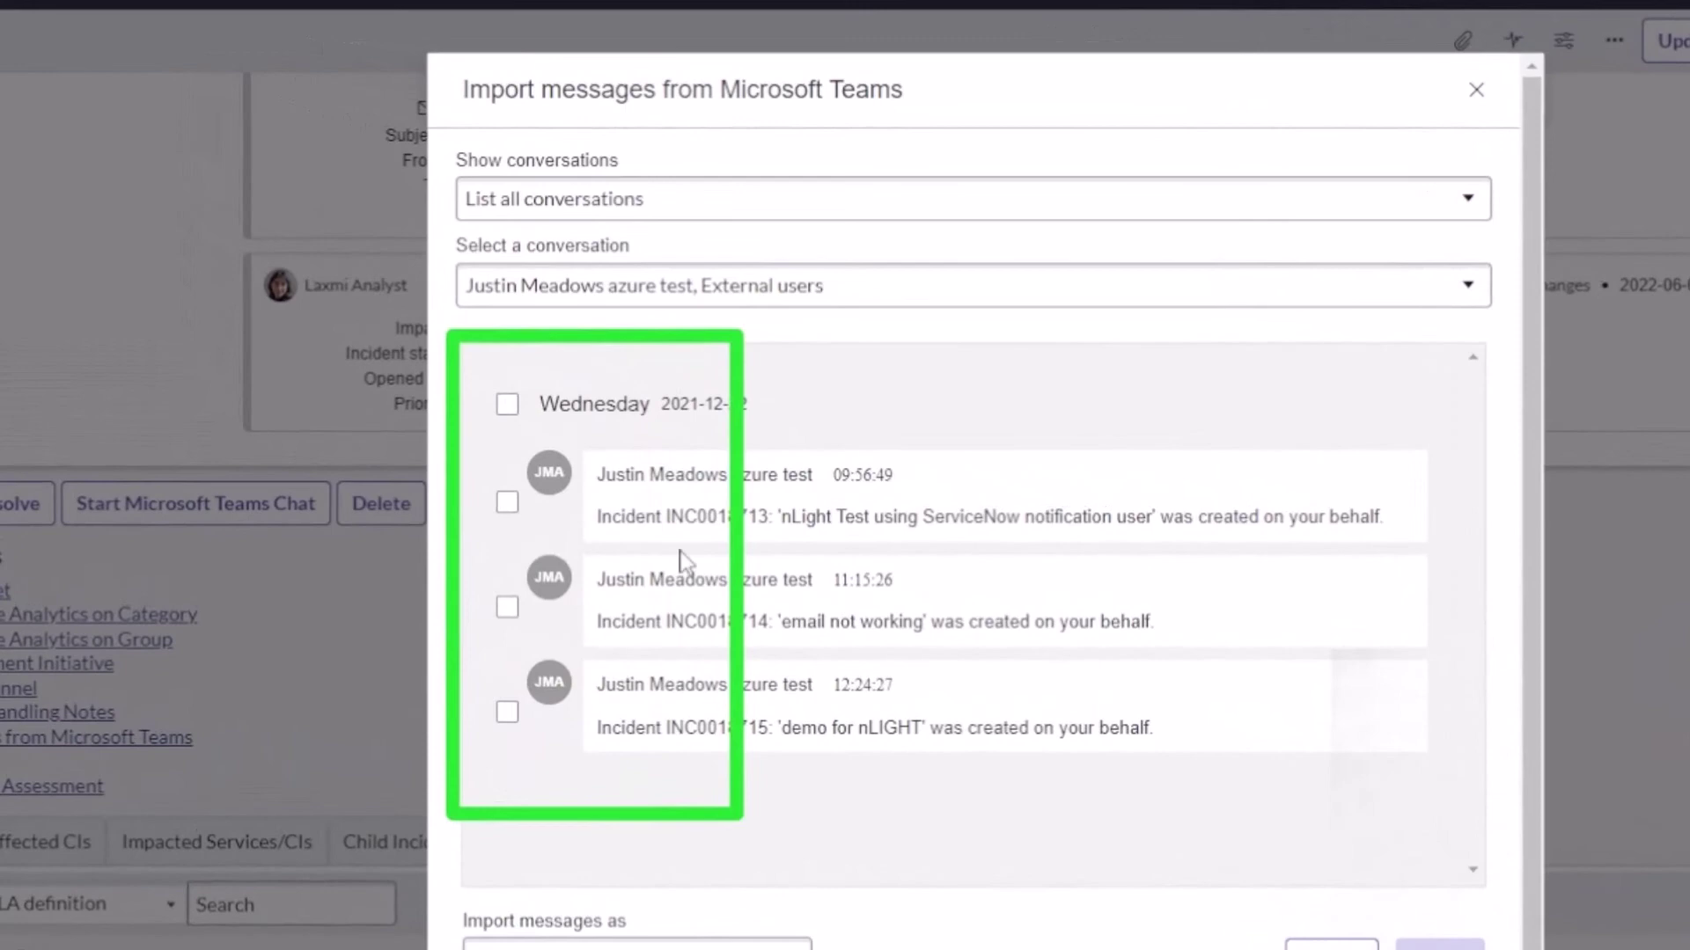
{"action": "left_click", "coordinate": [508, 406]}
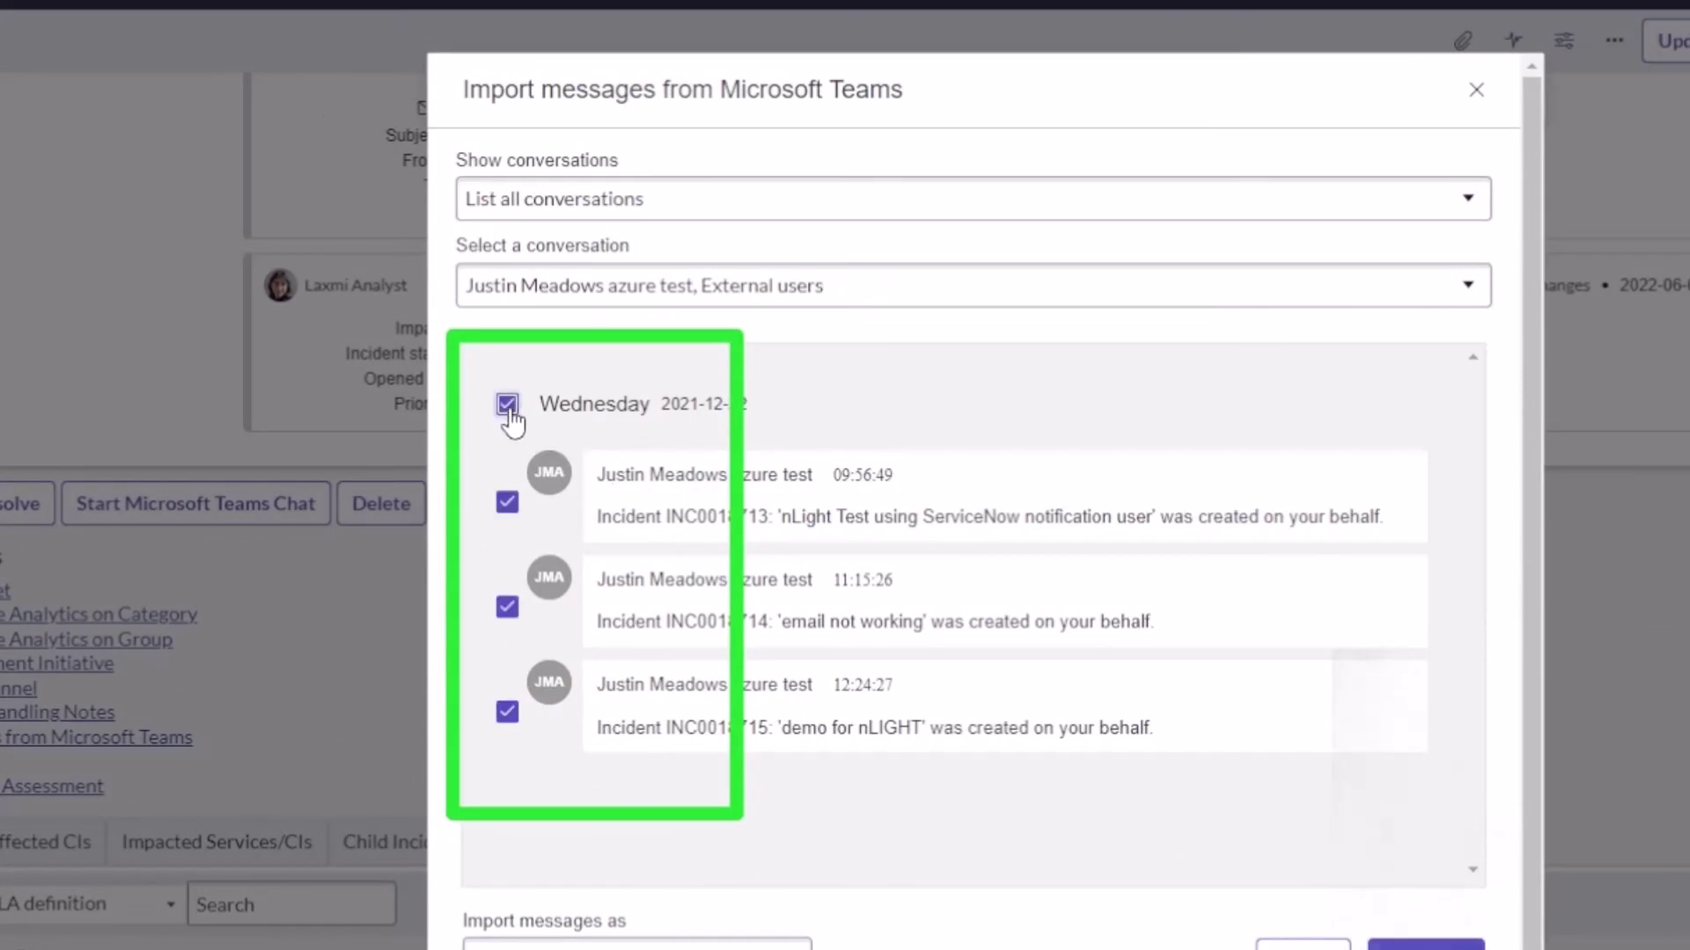
{"action": "left_click", "coordinate": [510, 505]}
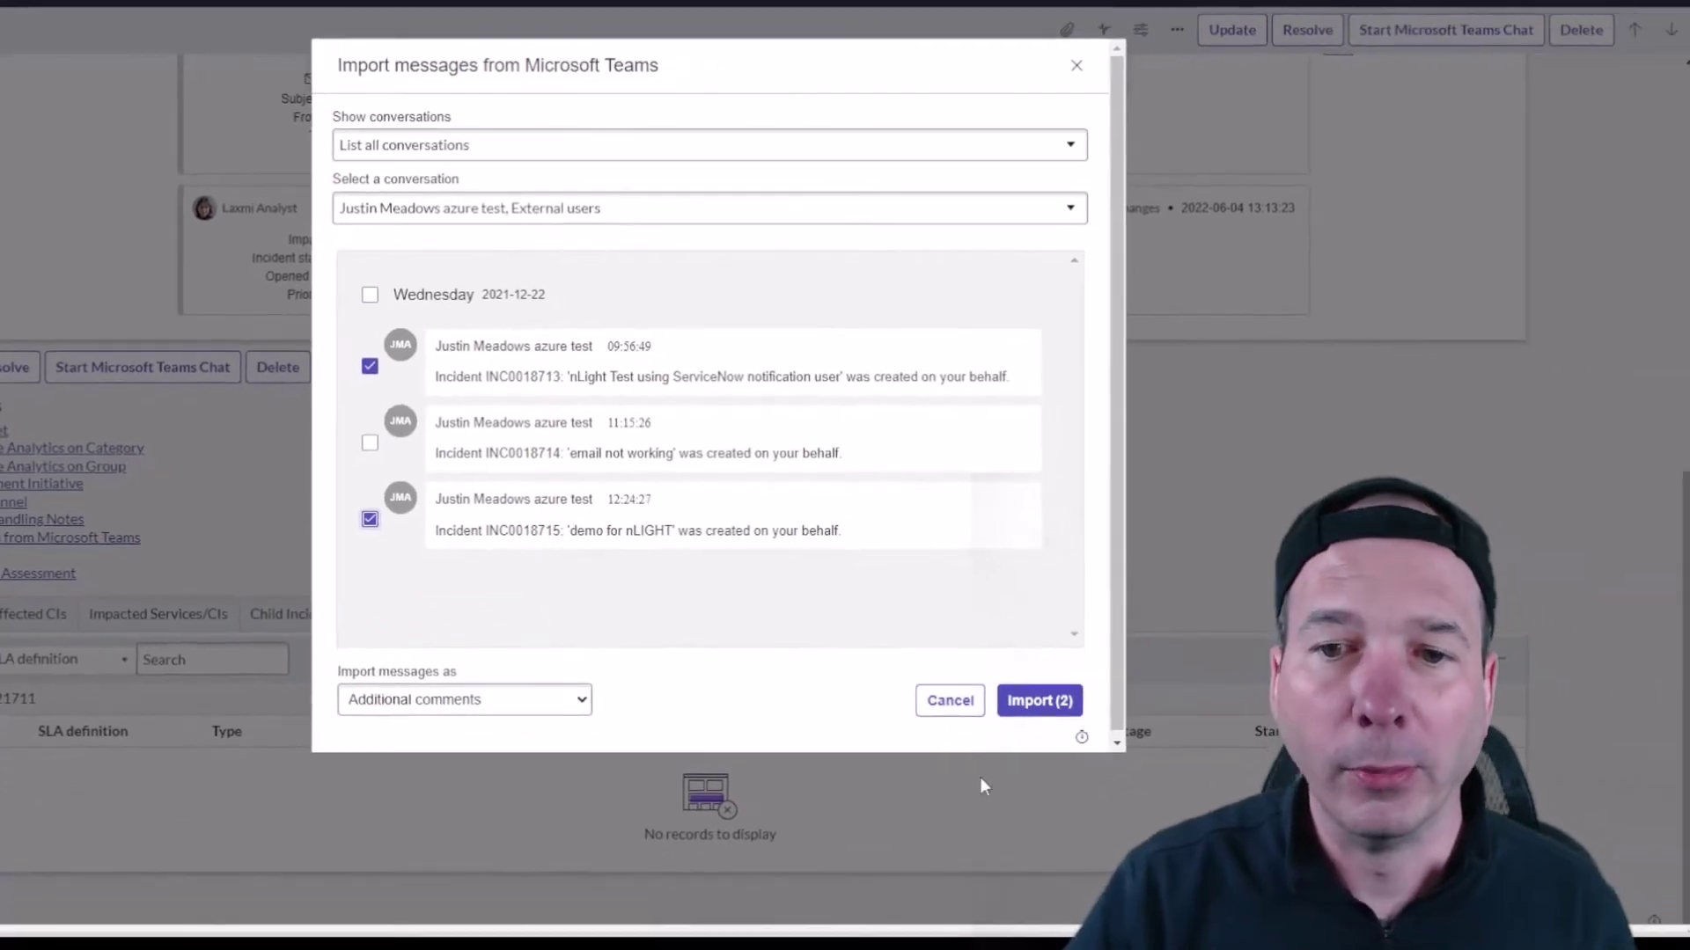
{"action": "left_click", "coordinate": [1063, 702]}
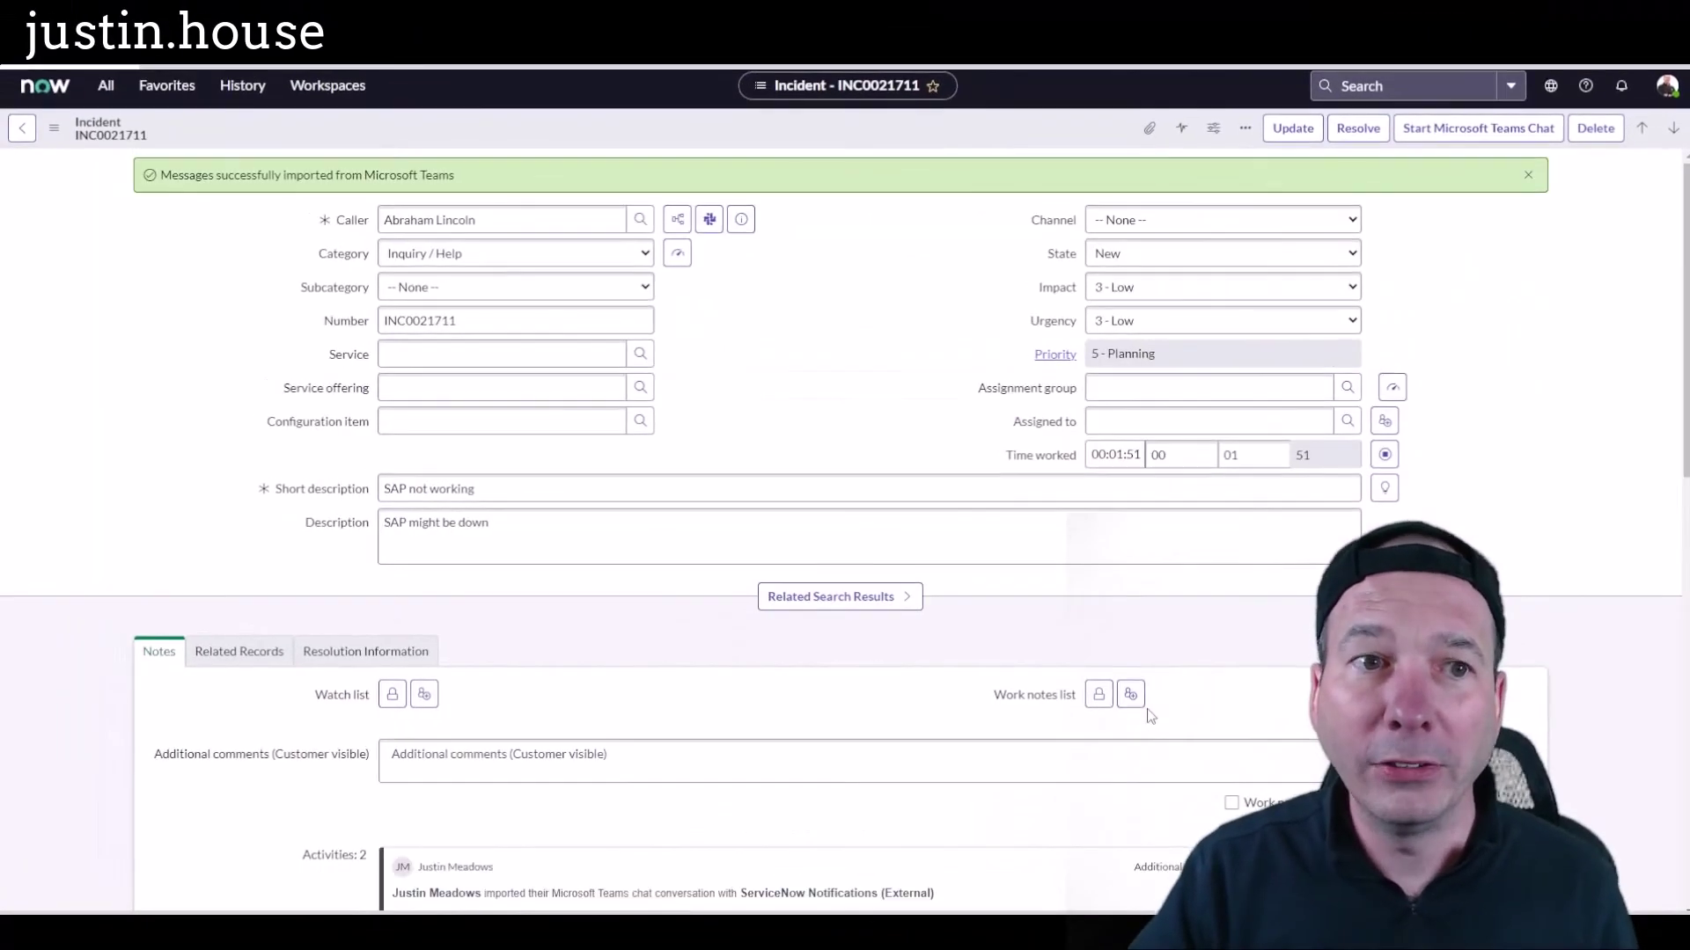
{"action": "scroll", "coordinate": [279, 622], "scroll_direction": "down", "scroll_amount": 3}
{"action": "scroll", "coordinate": [280, 621], "scroll_direction": "down", "scroll_amount": 3}
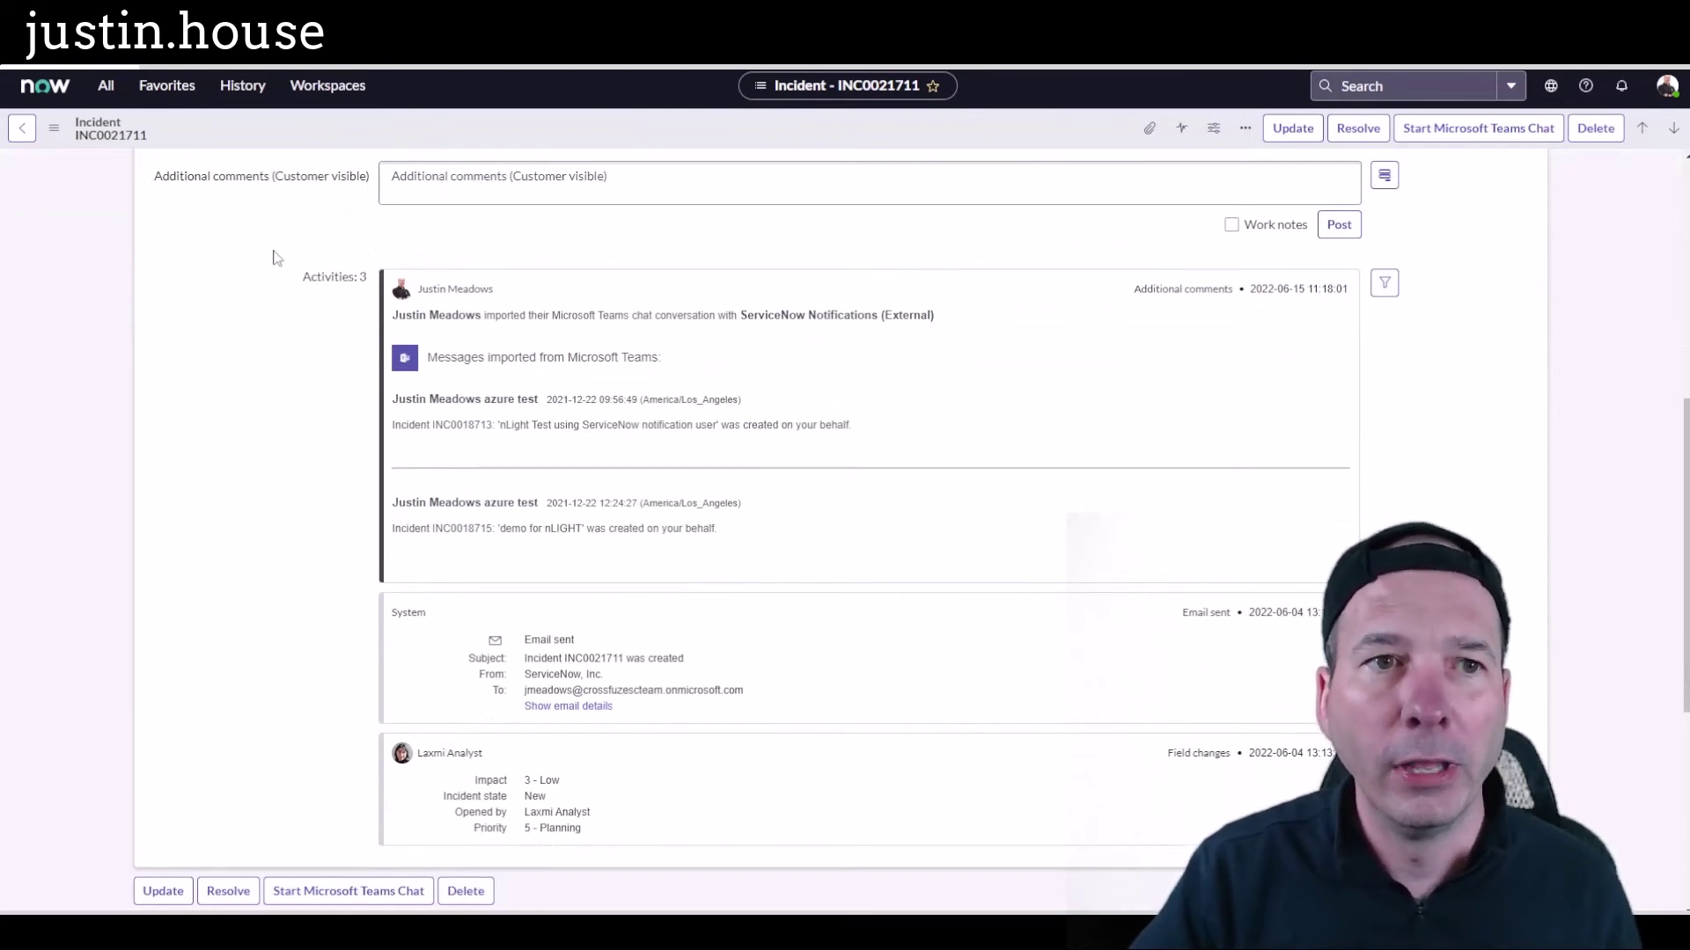
{"action": "mouse_move", "coordinate": [272, 251]}
{"action": "left_mouse_down"}
{"action": "mouse_move", "coordinate": [709, 598]}
{"action": "mouse_move", "coordinate": [1018, 602]}
{"action": "left_mouse_up"}
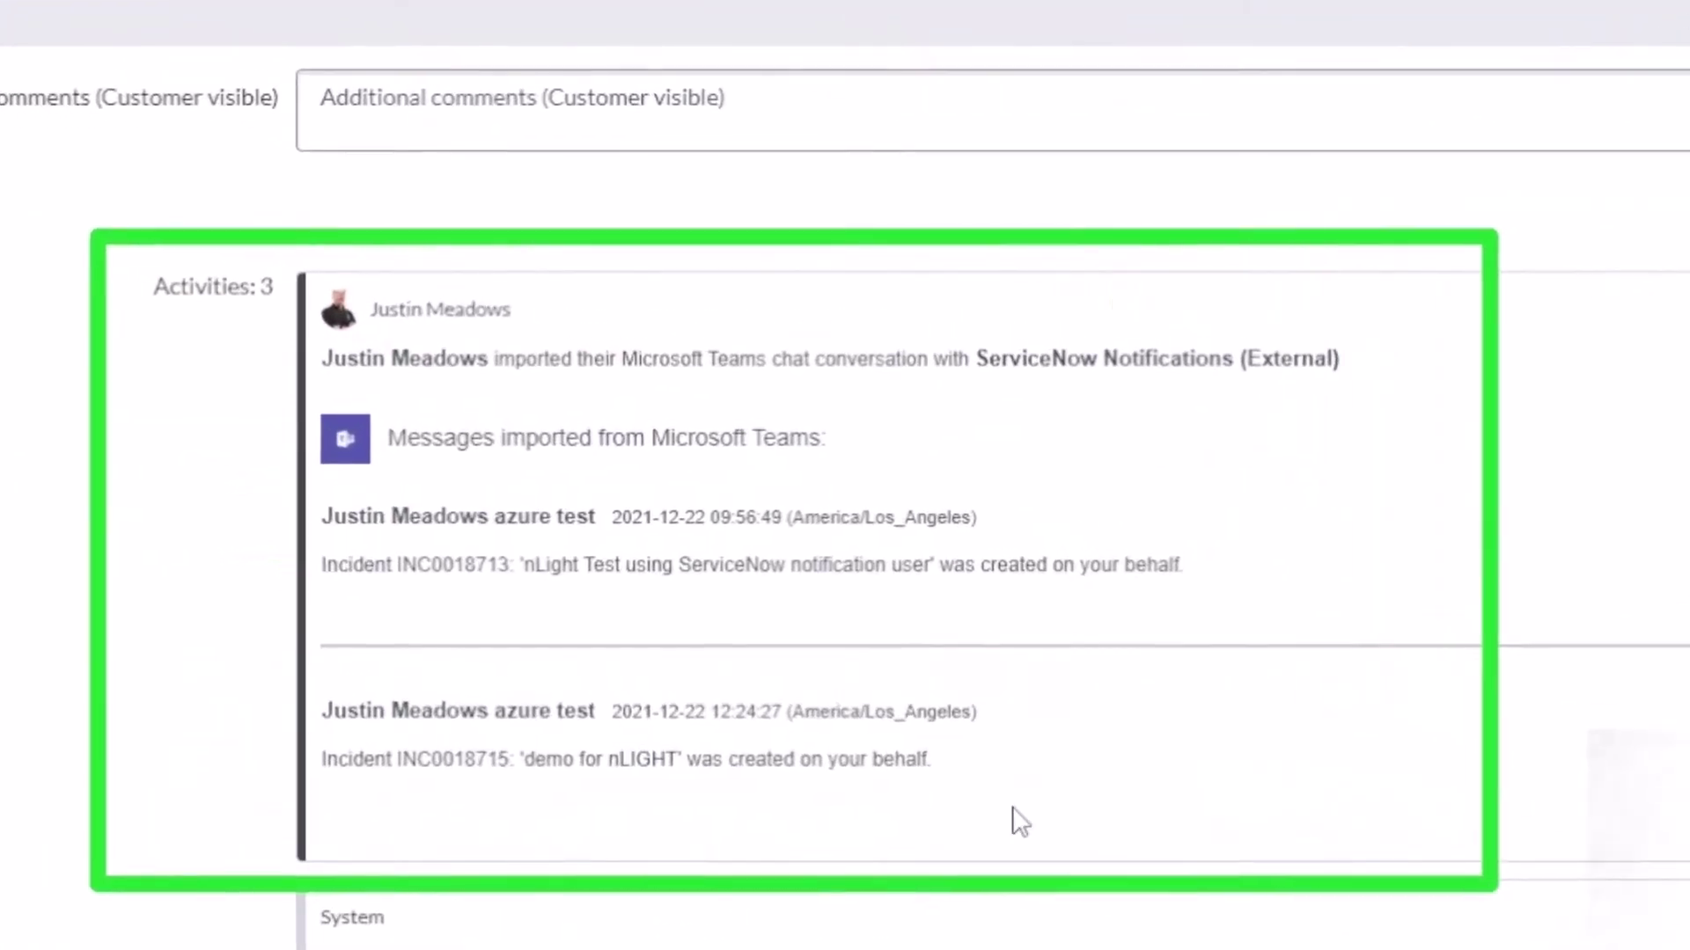